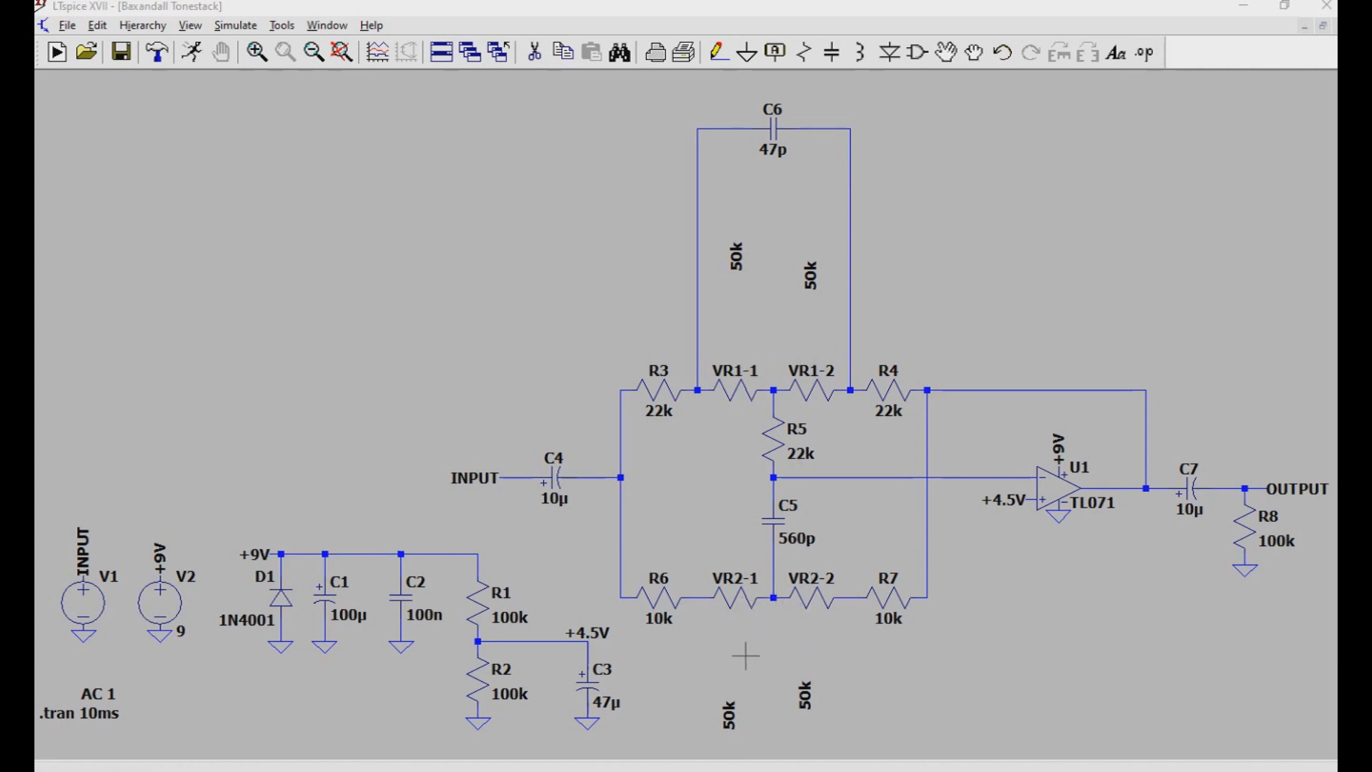
Undo the last edit and place a '.param pot1 100k' SPICE directive right of C6.
{"action": "key", "text": "F9"}
{"action": "left_click", "coordinate": [1147, 54]}
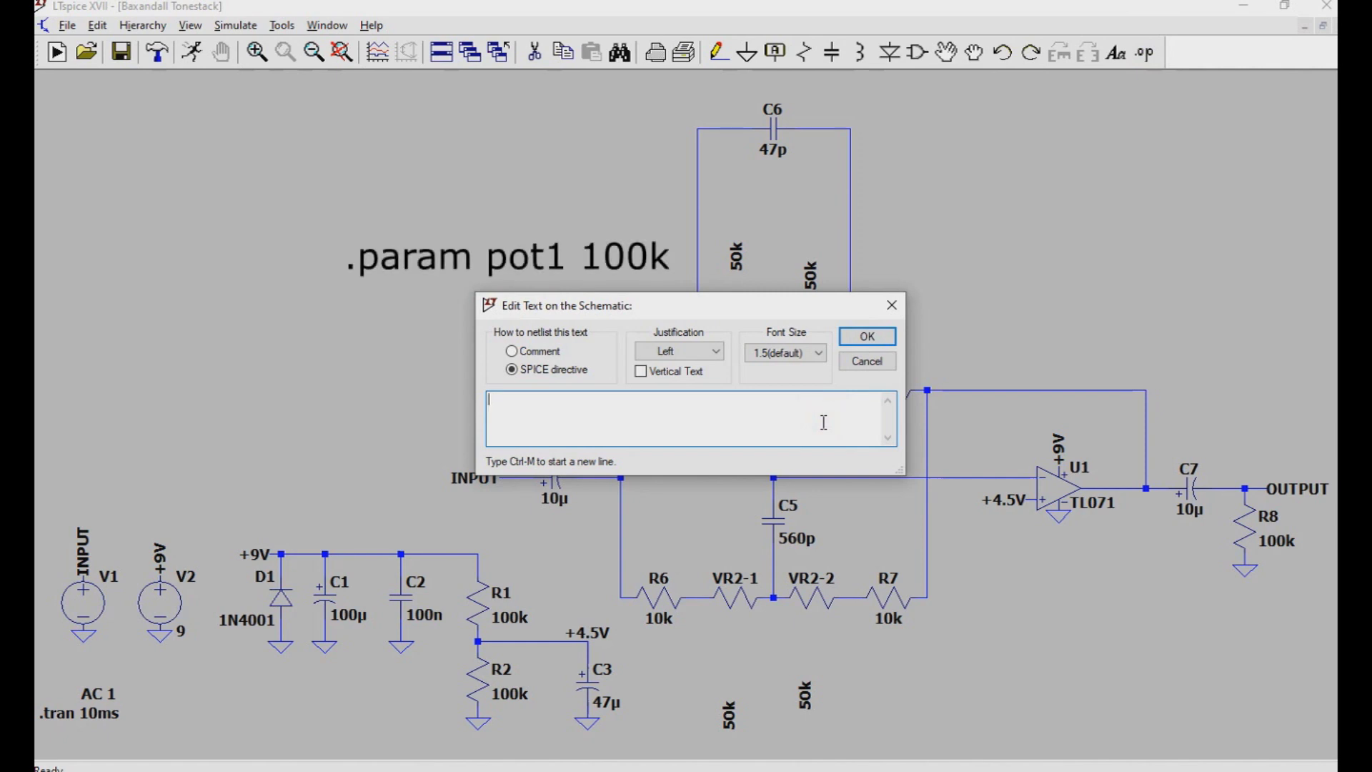
{"action": "type", "text": ".param pot1 100k"}
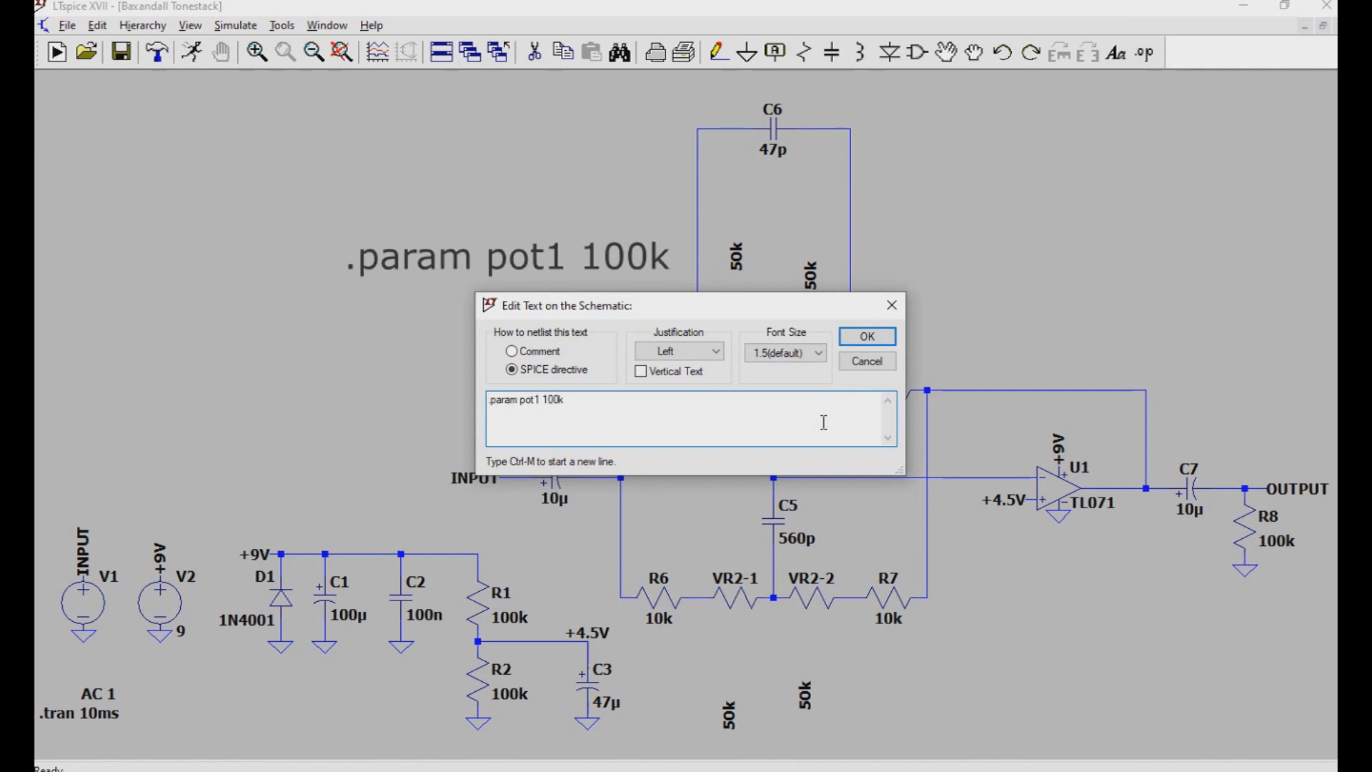
{"action": "left_click", "coordinate": [866, 337]}
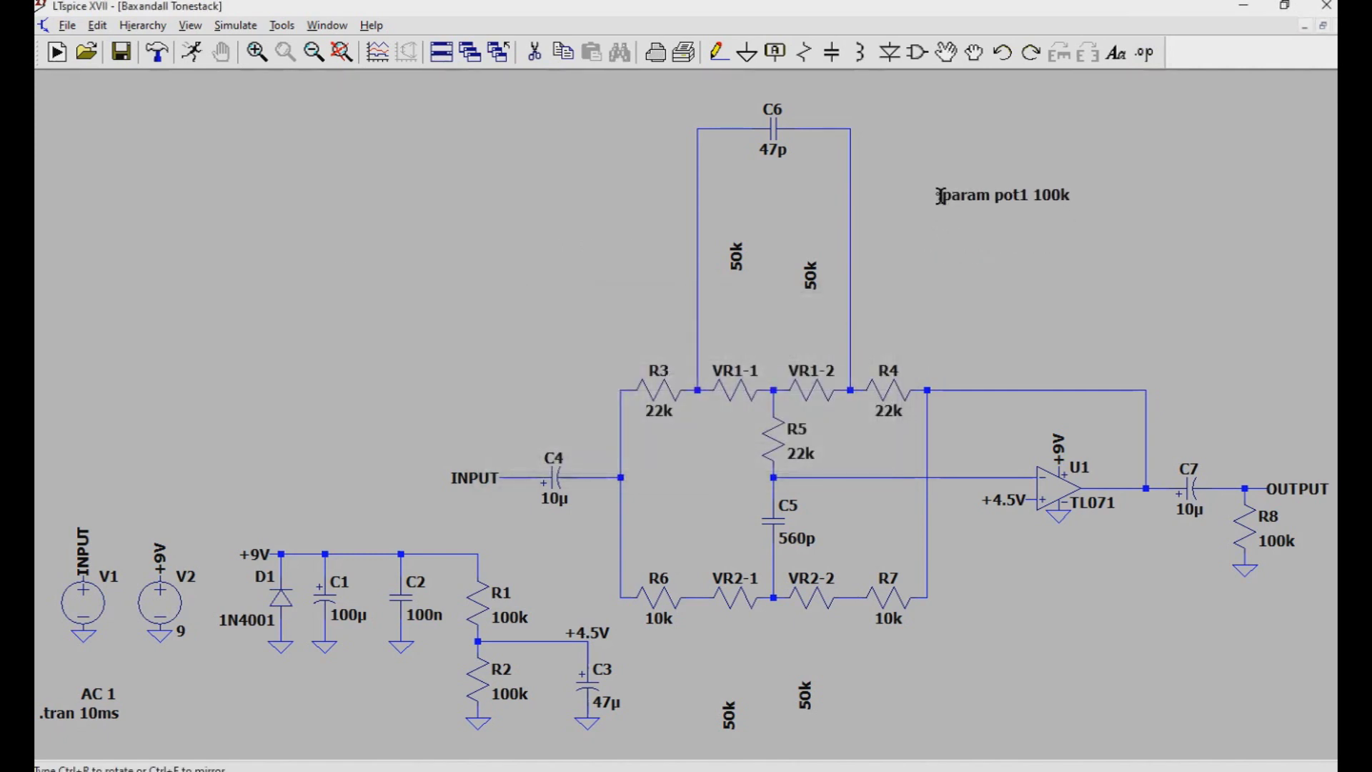
{"action": "left_click", "coordinate": [928, 193]}
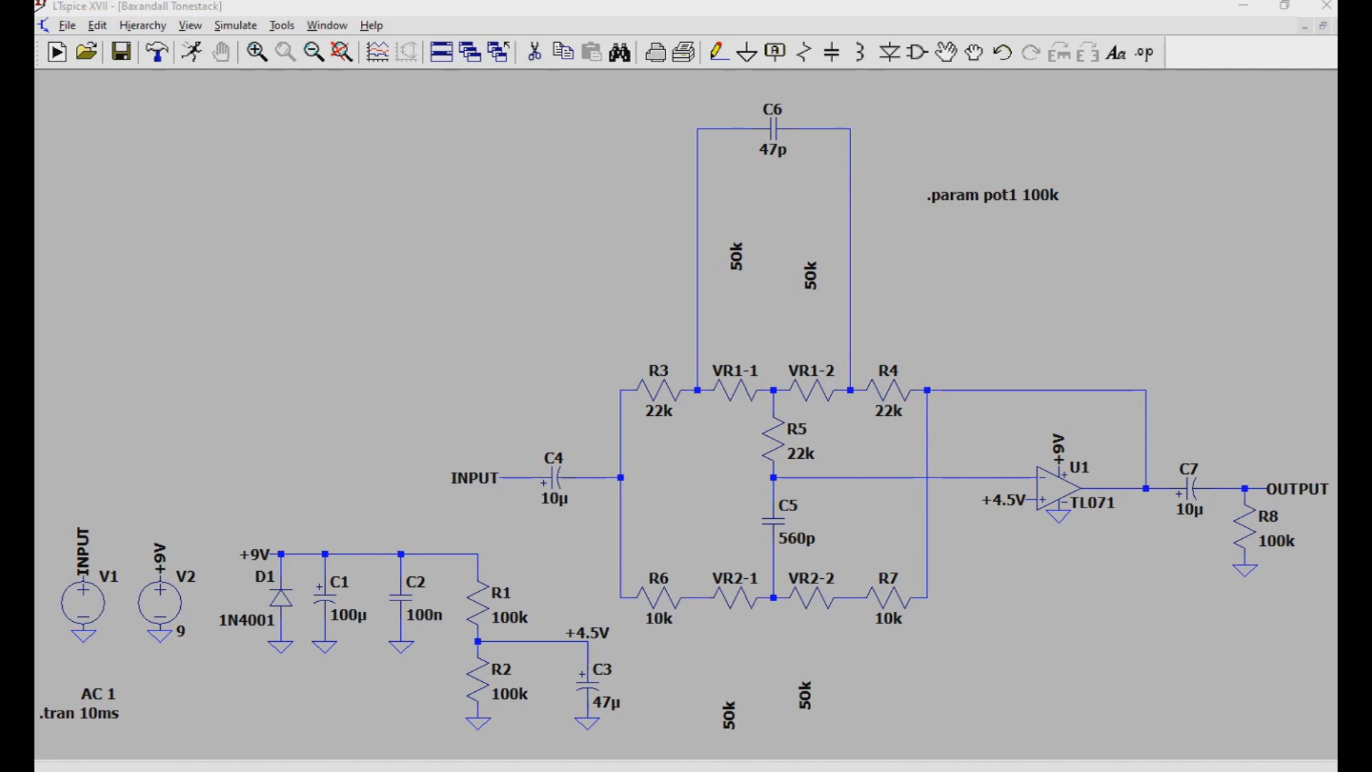
{"action": "left_click", "coordinate": [1143, 53]}
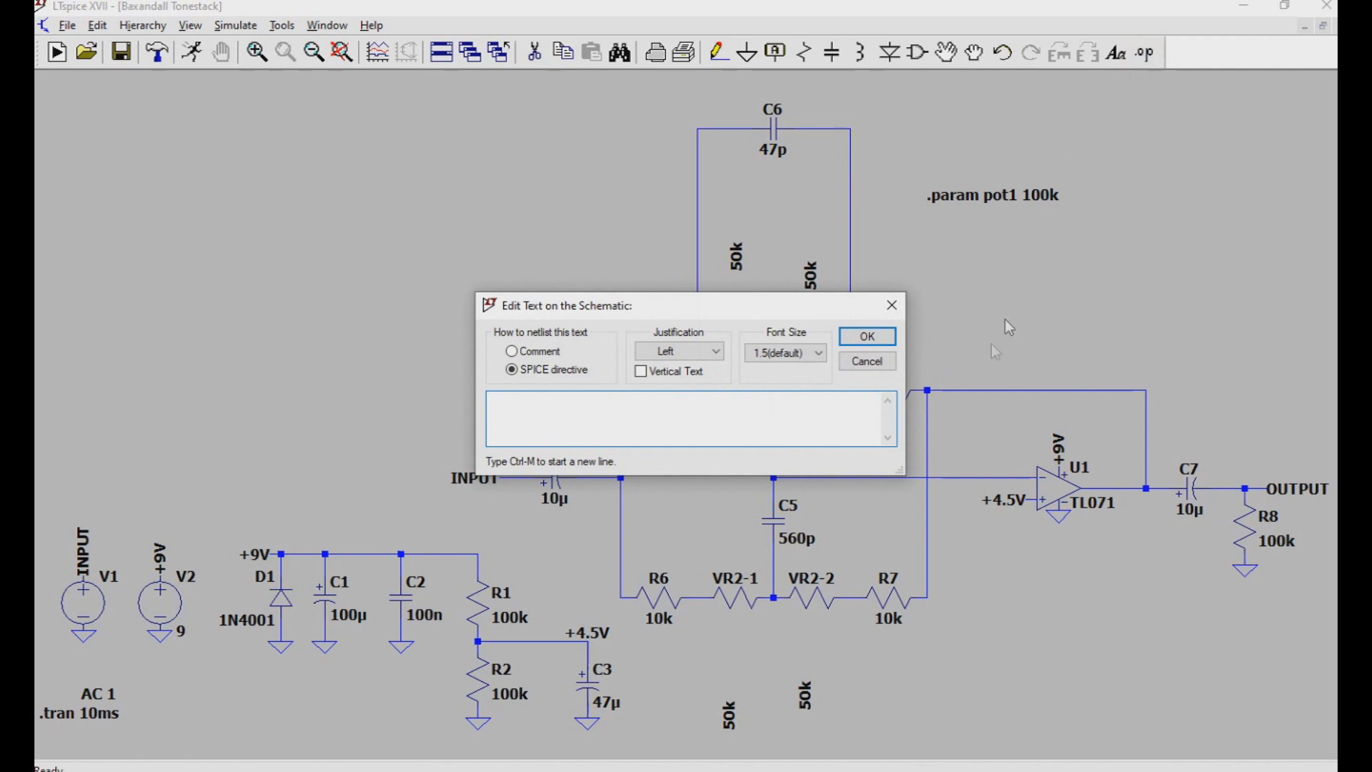
Add a '.param pot1dev 50' directive directly beneath the pot1 line.
{"action": "left_click", "coordinate": [793, 406]}
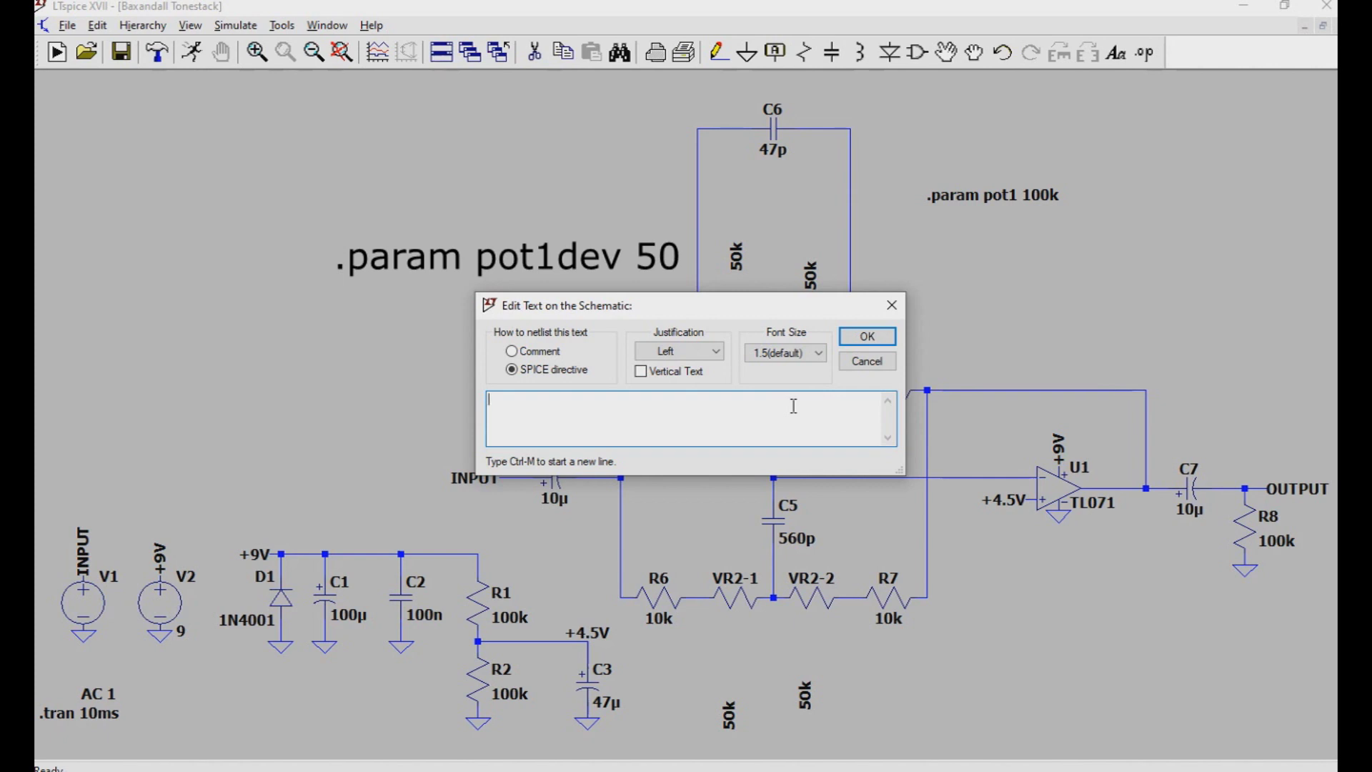
{"action": "type", "text": ".param pot1dev 50"}
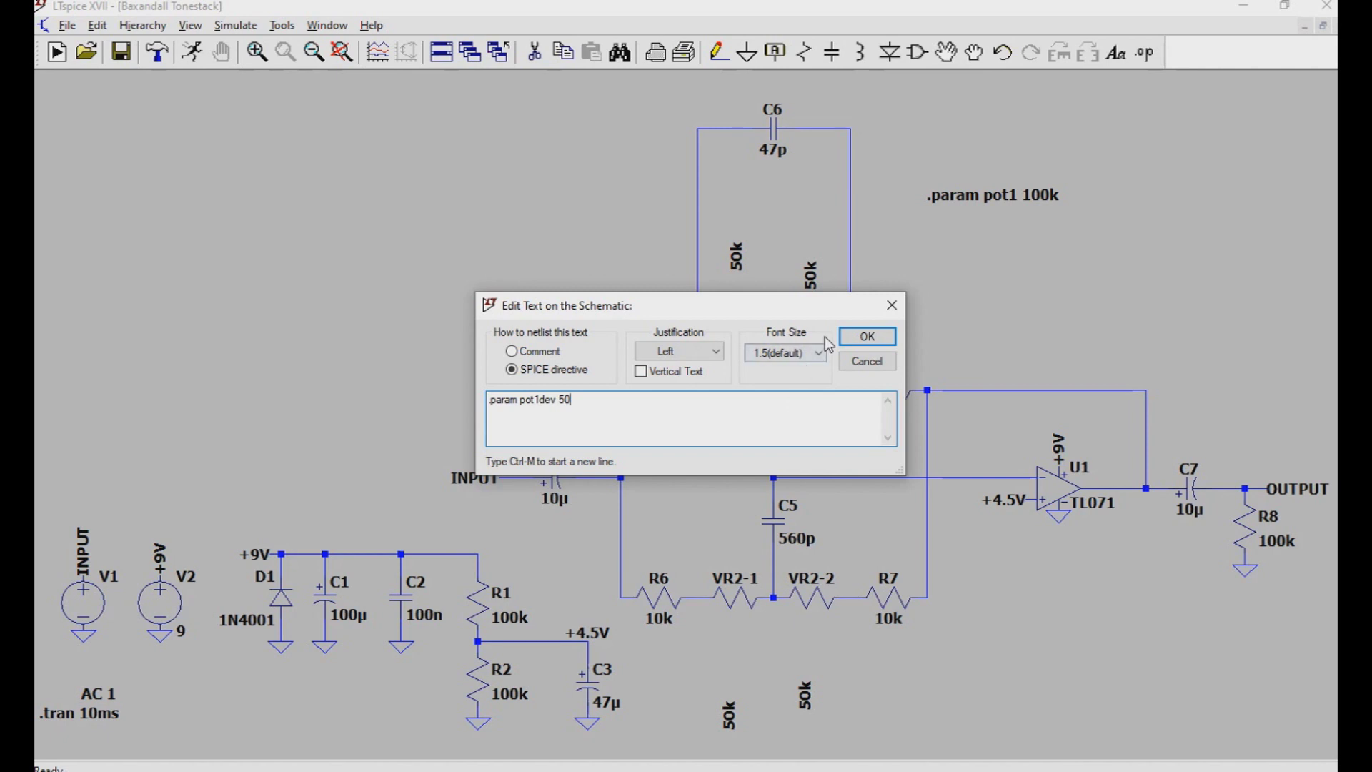
{"action": "left_click", "coordinate": [866, 336]}
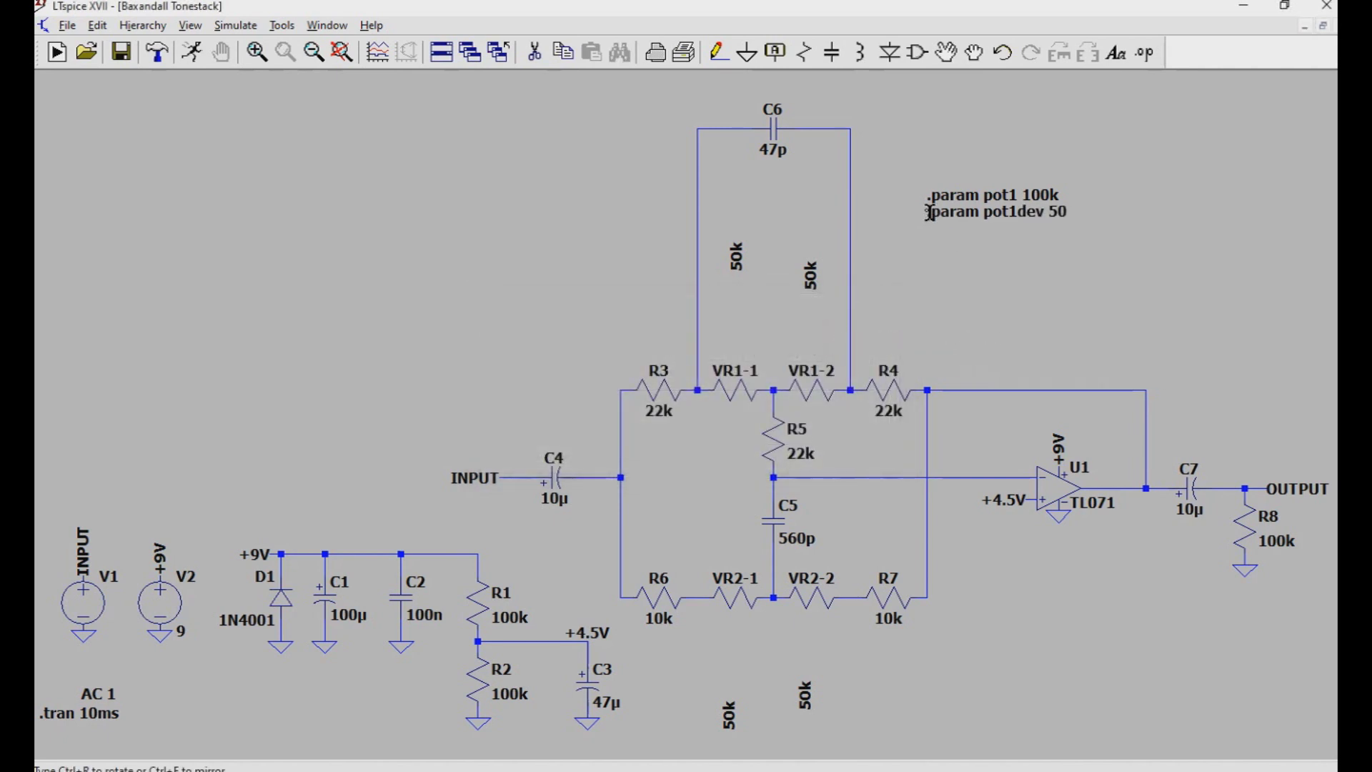
{"action": "left_click", "coordinate": [929, 212]}
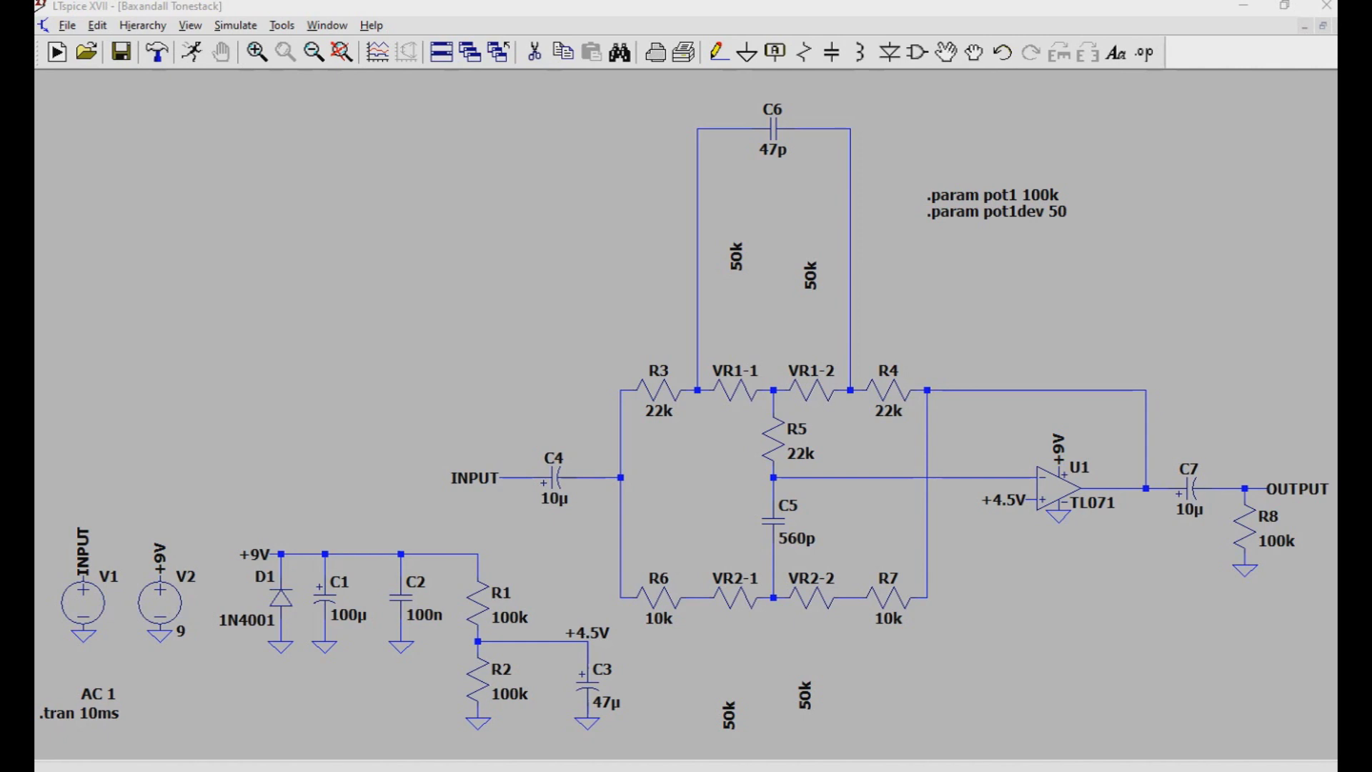
{"action": "right_click", "coordinate": [736, 390]}
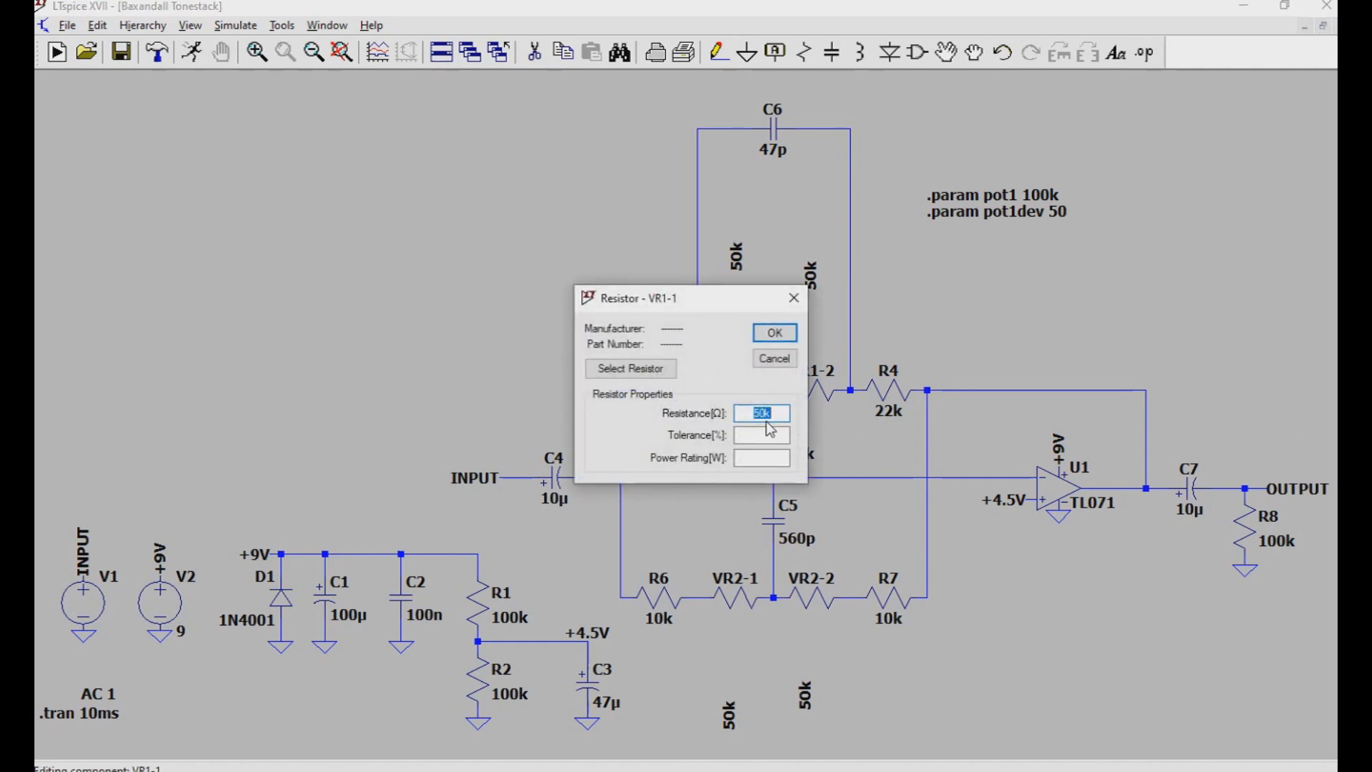
Set VR1-1 resistance to {pot1-pot1*pot1dev/100} and VR1-2 to {pot1*pot1dev/100}.
{"action": "type", "text": "{pot1-pot1*pot1dev/100}"}
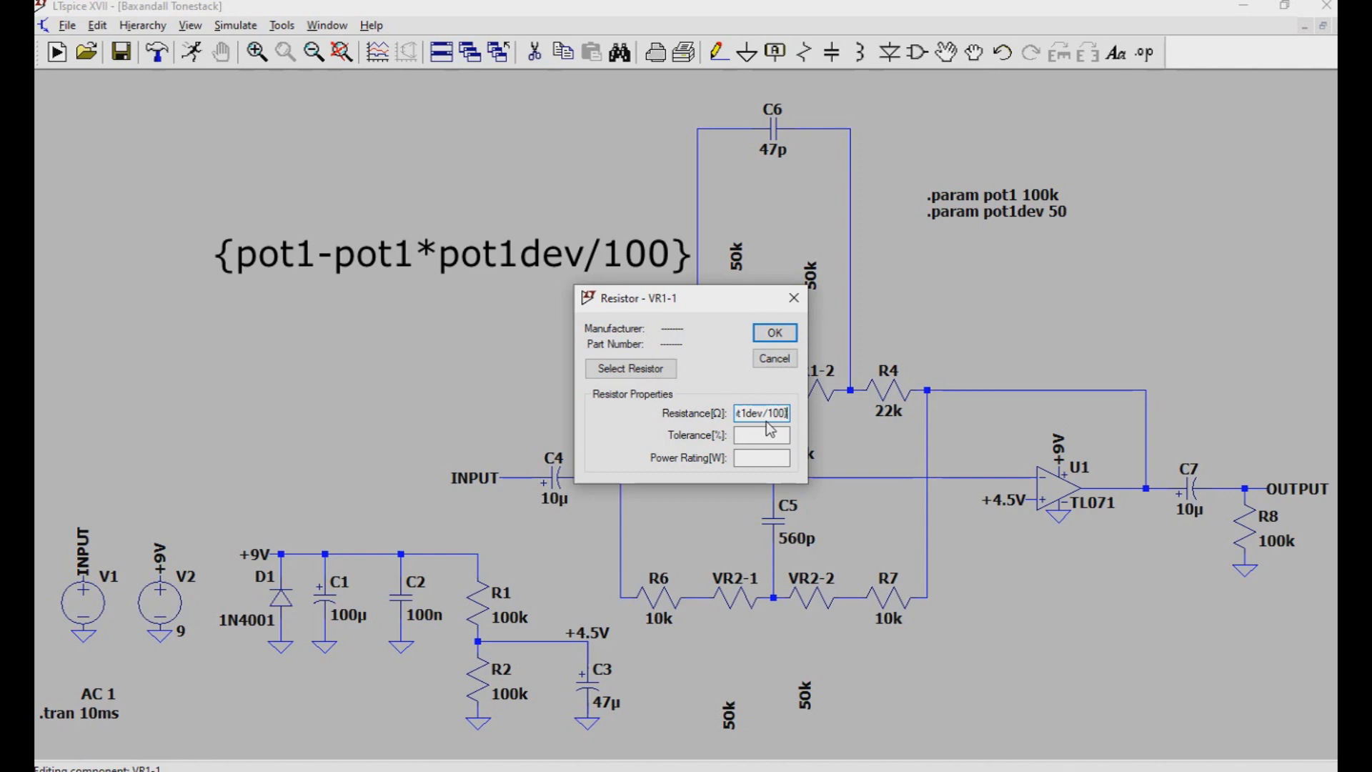
{"action": "left_click", "coordinate": [774, 333]}
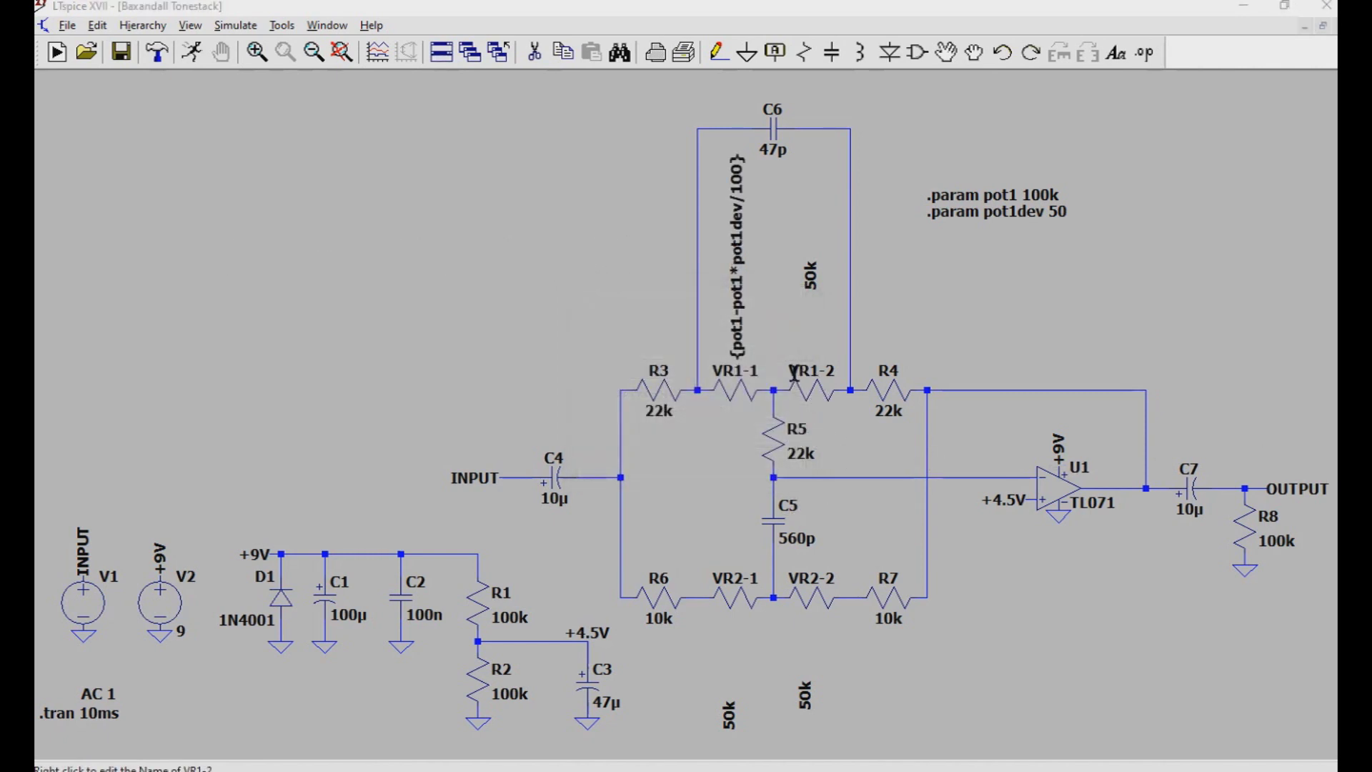
{"action": "right_click", "coordinate": [803, 388]}
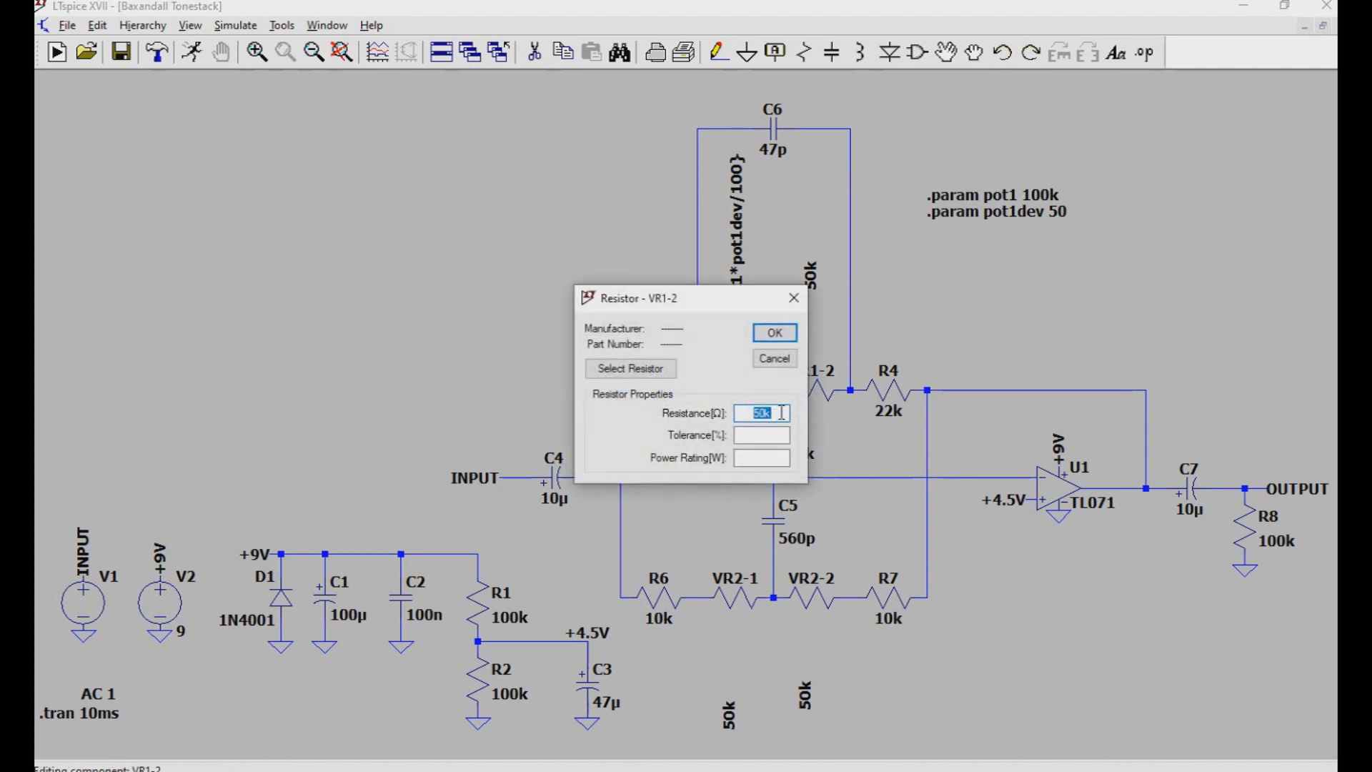
{"action": "type", "text": "{pot1*pot1dev/100}"}
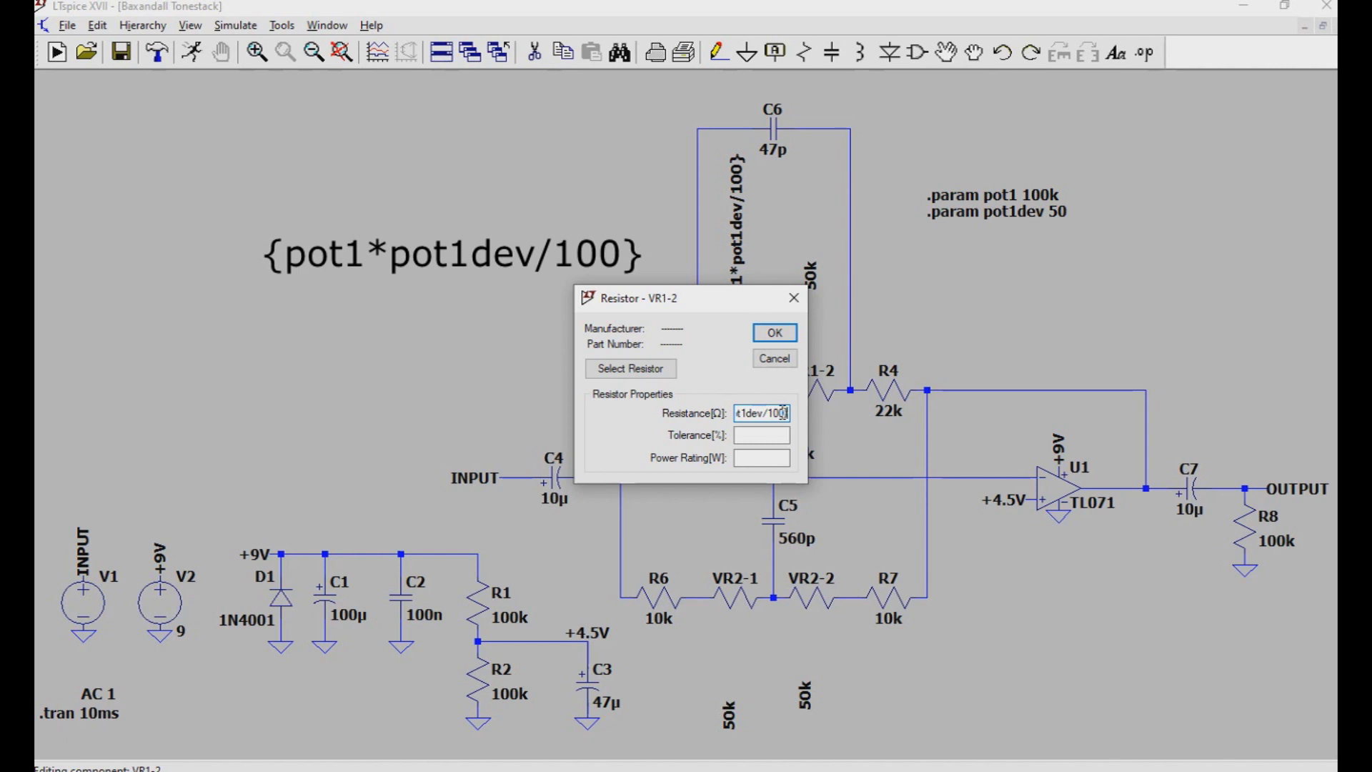
{"action": "left_click", "coordinate": [775, 333]}
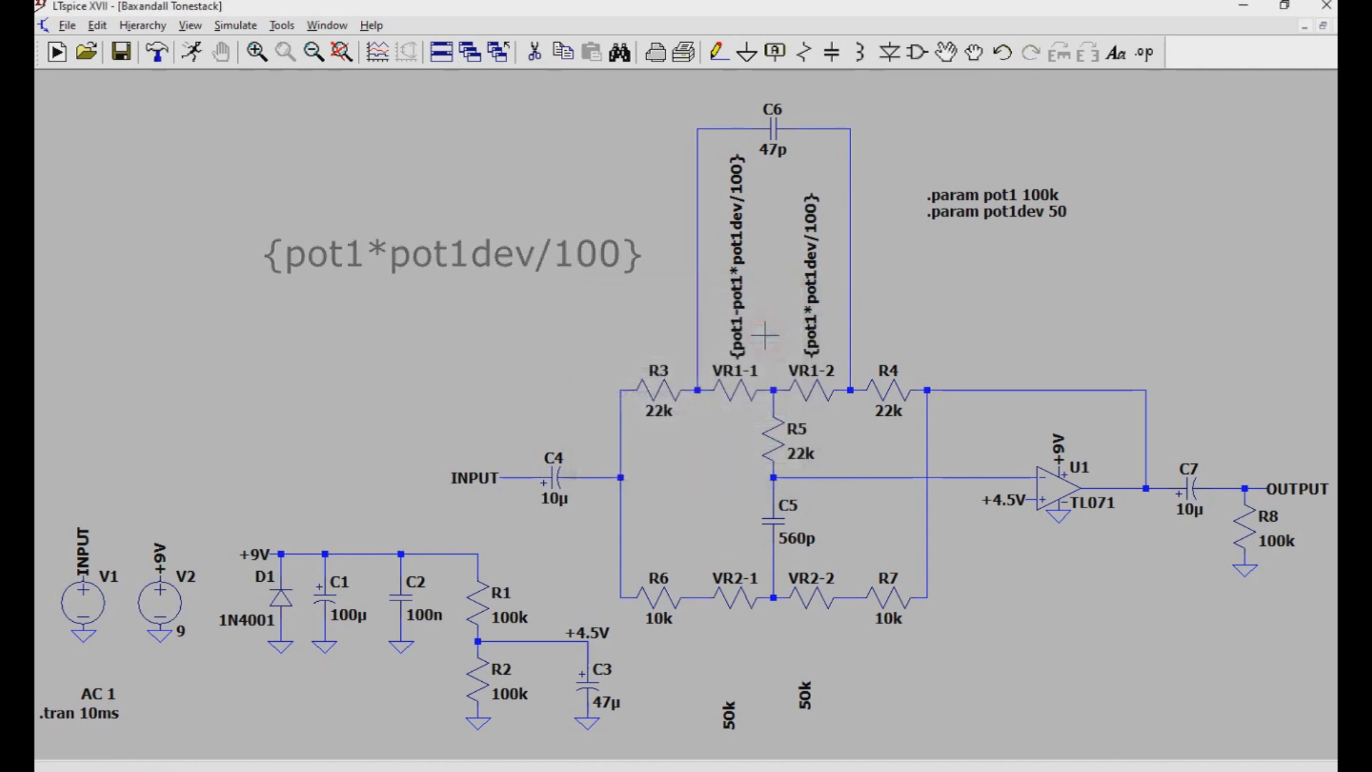
Change the pot1dev directive's value so it reads '.param pot1dev 99'.
{"action": "right_click", "coordinate": [953, 213]}
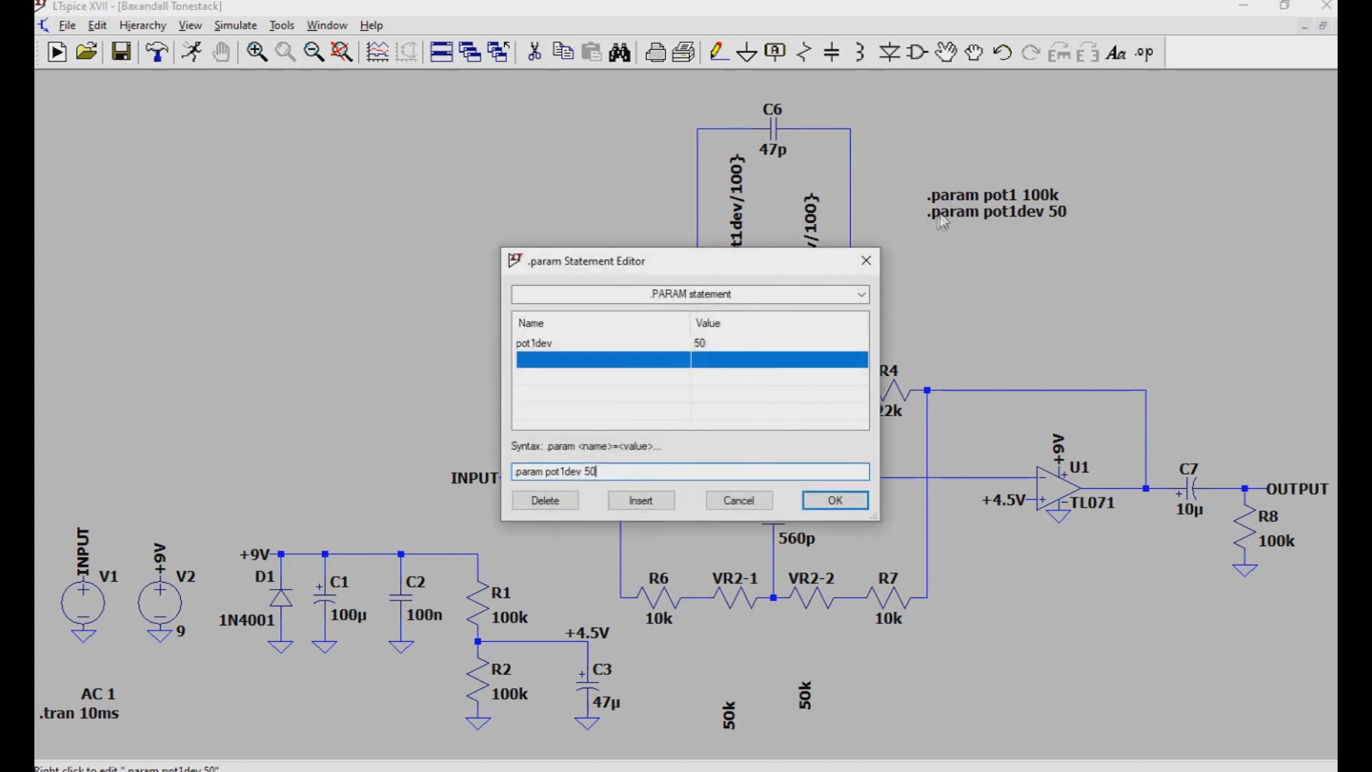
{"action": "left_click", "coordinate": [599, 473]}
{"action": "key", "text": "BackSpace"}
{"action": "type", "text": "50"}
{"action": "left_click", "coordinate": [835, 500]}
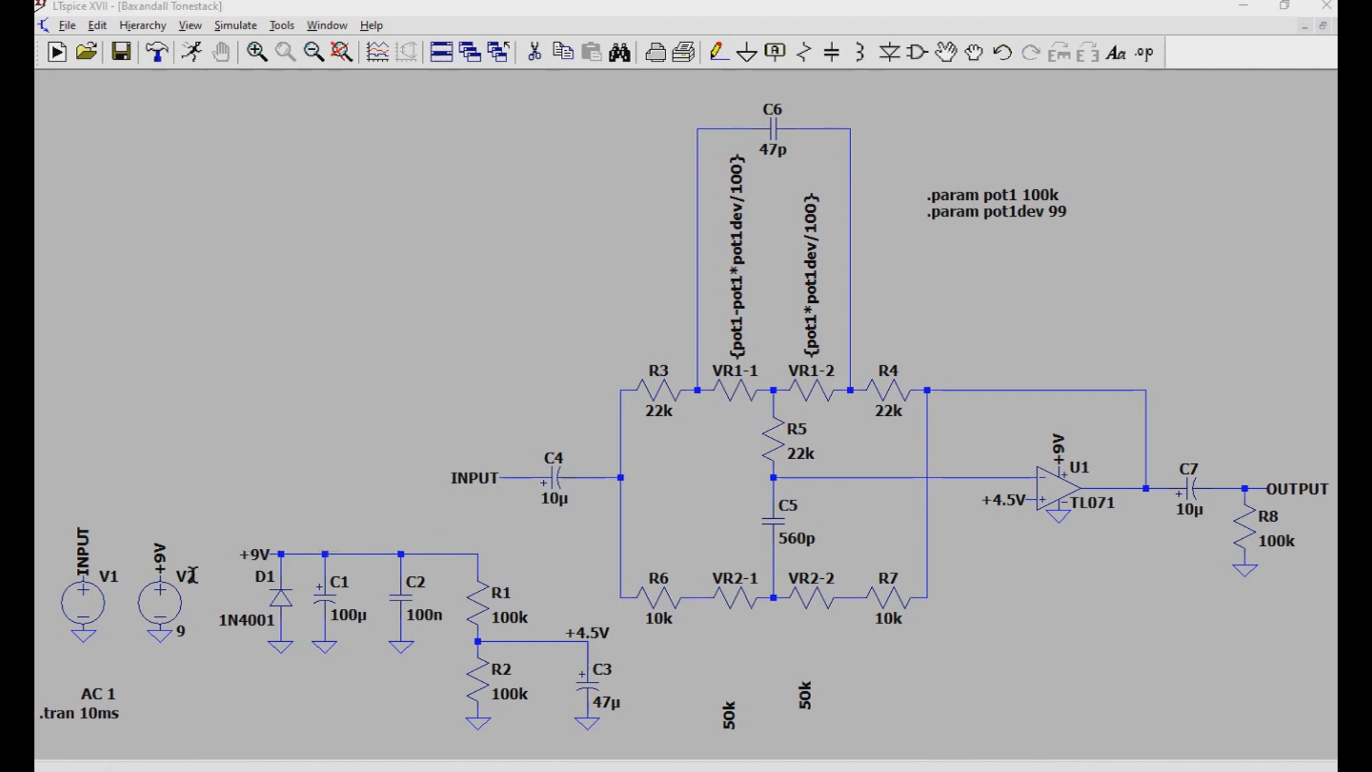
Check V1's source settings, leaving it at AC amplitude 1.
{"action": "right_click", "coordinate": [93, 604]}
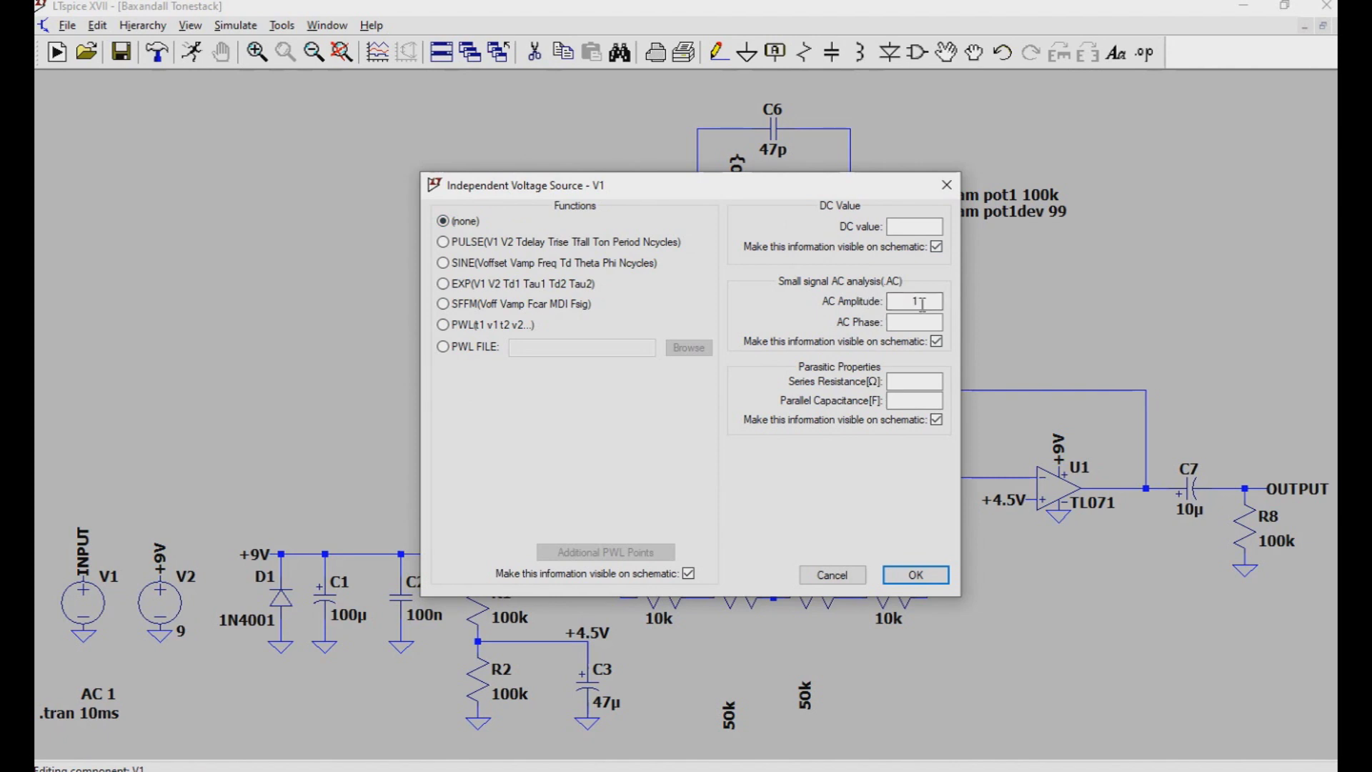
{"action": "left_click", "coordinate": [893, 323]}
{"action": "left_click", "coordinate": [915, 574]}
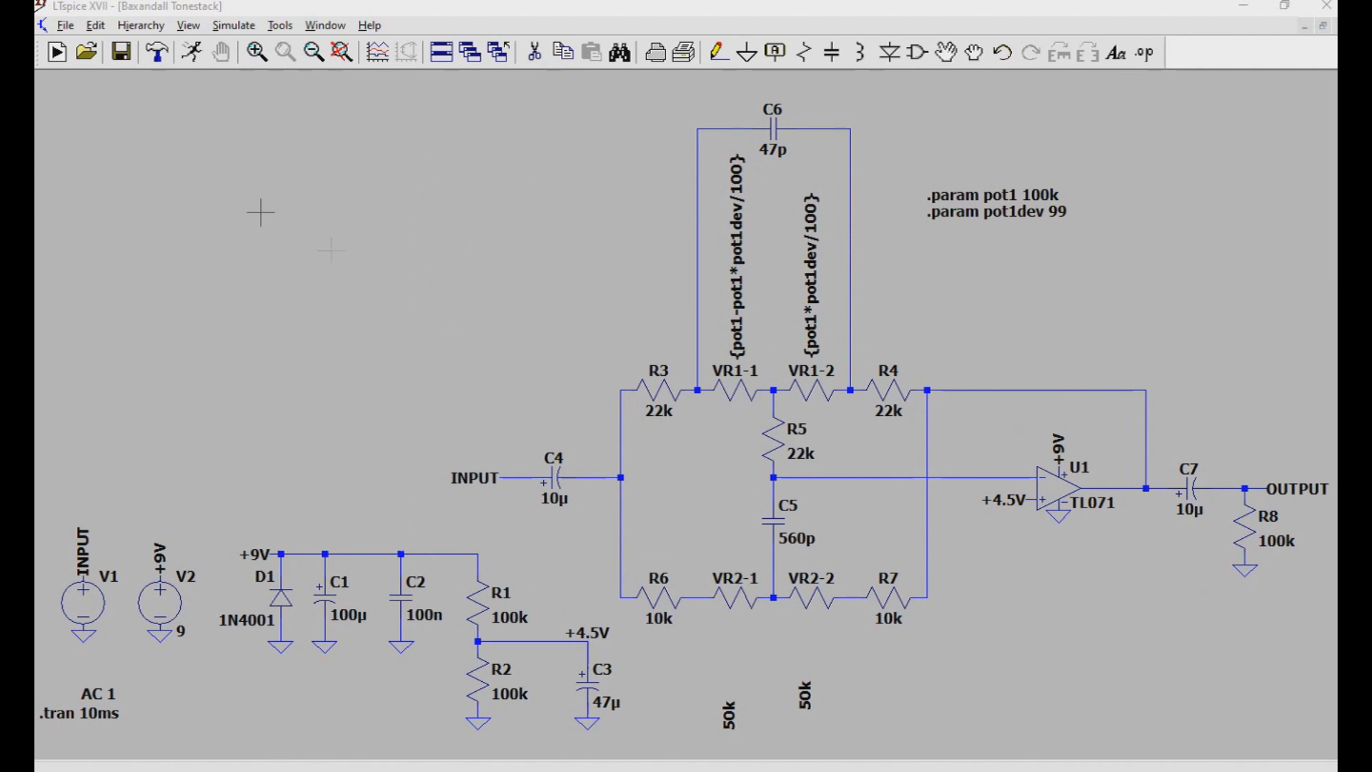
Set up an AC analysis: Decade sweep, 101 points, start 10, stop 20k.
{"action": "left_click", "coordinate": [236, 26]}
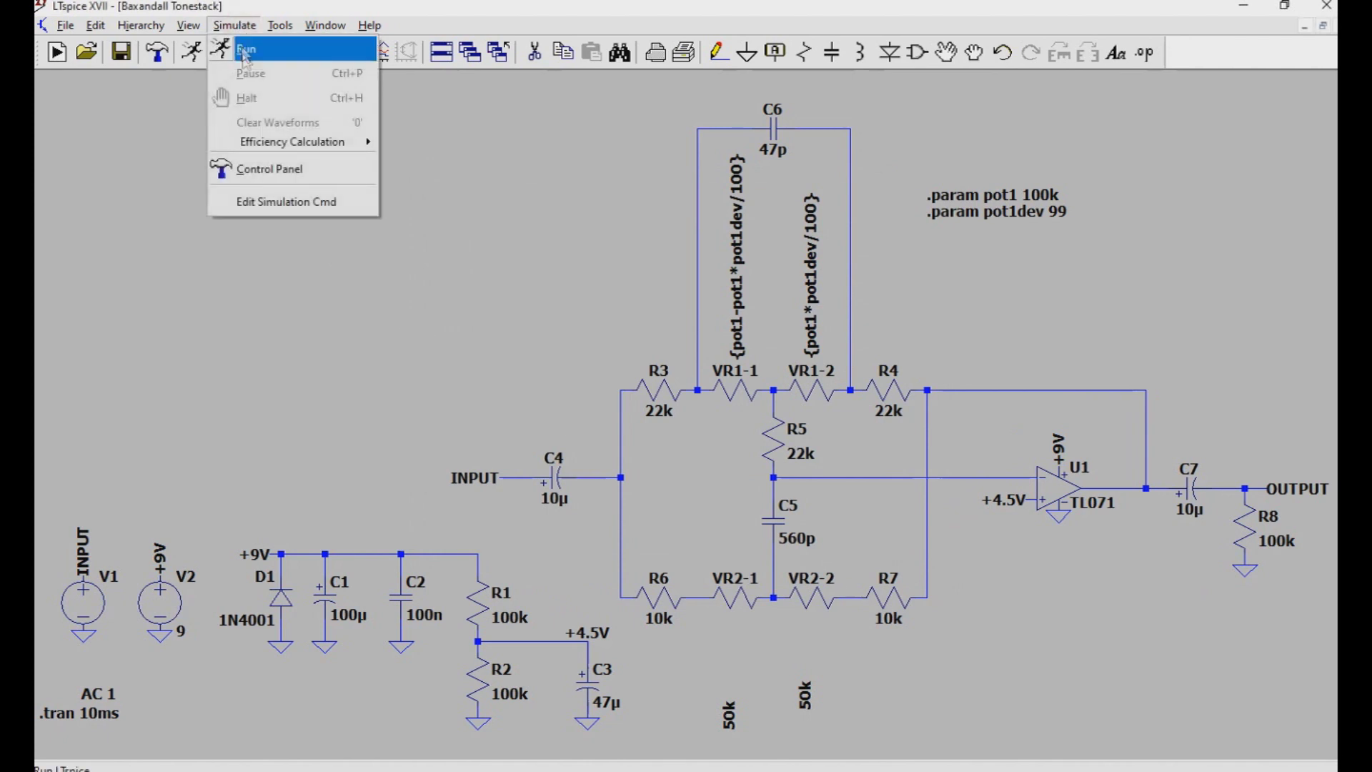
{"action": "left_click", "coordinate": [263, 205]}
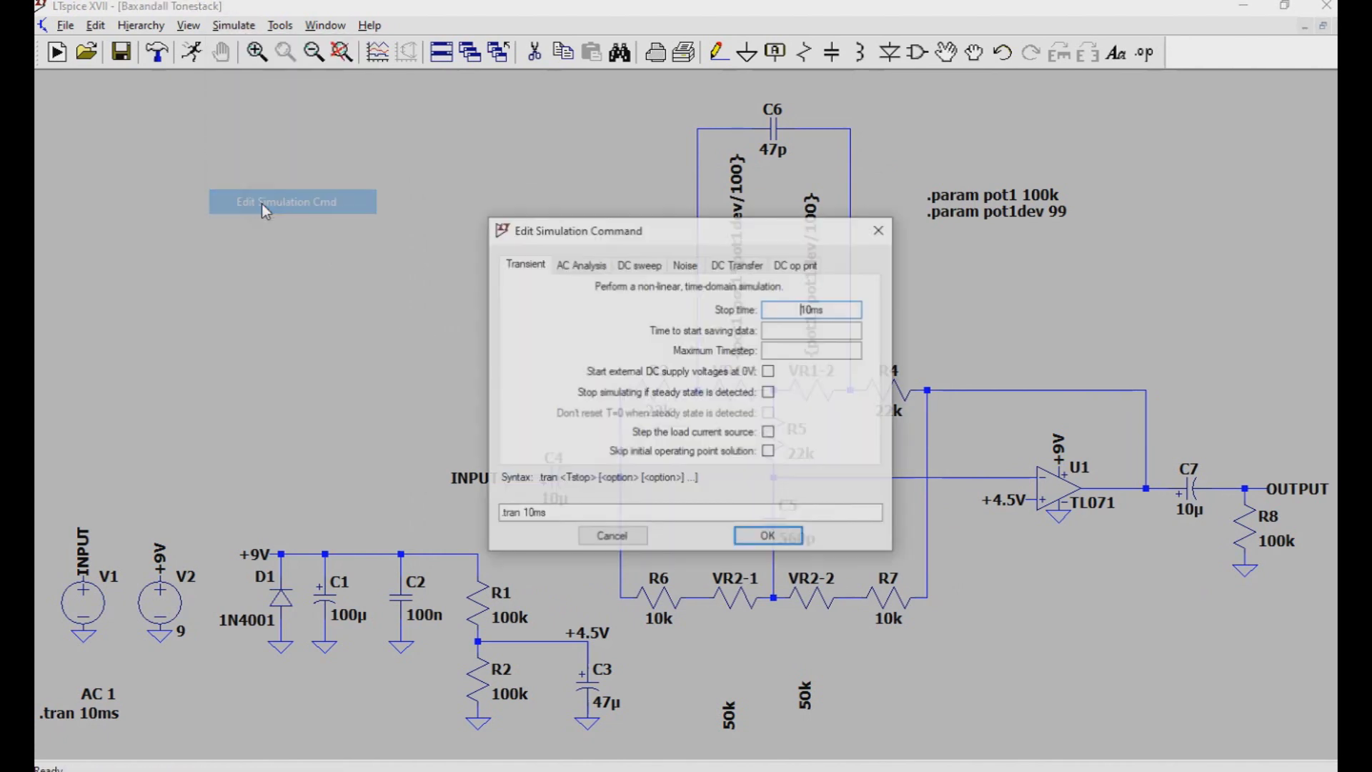
{"action": "left_click", "coordinate": [581, 268]}
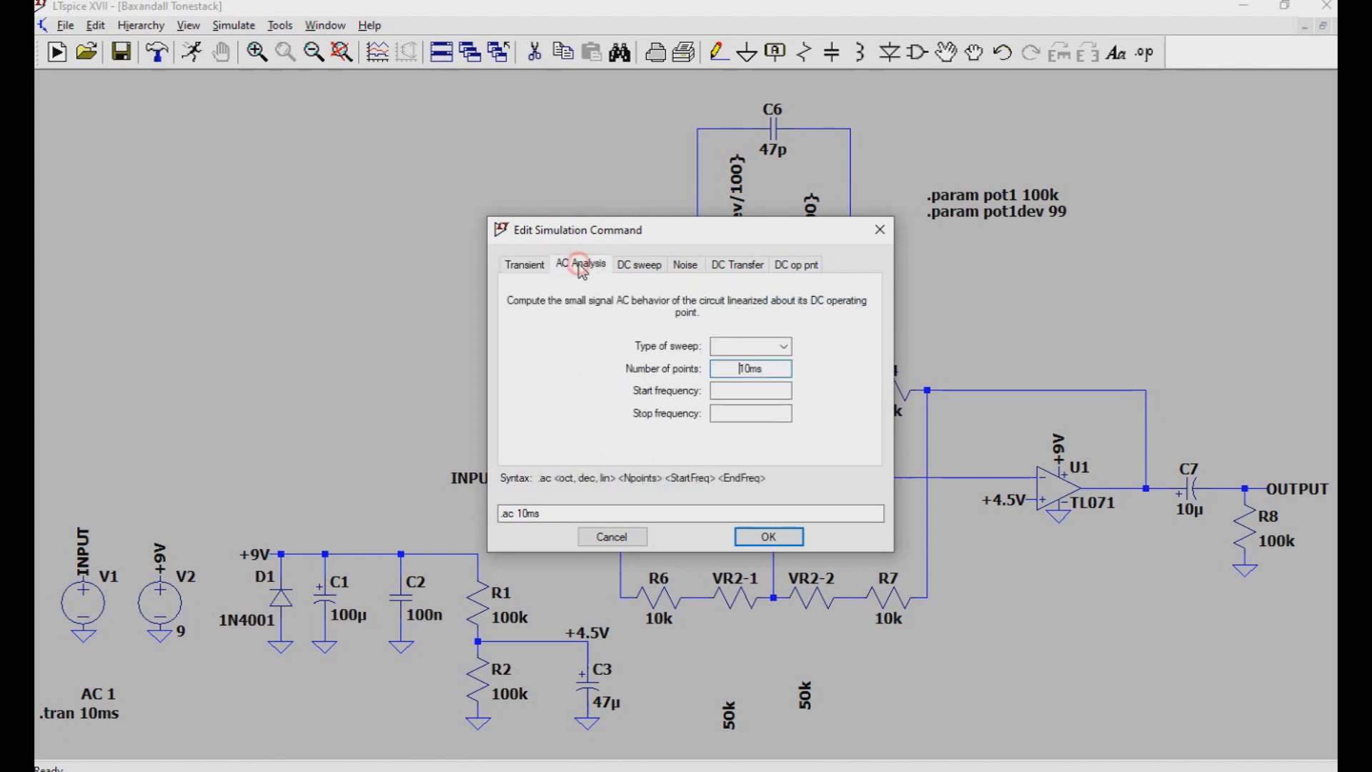
{"action": "left_click", "coordinate": [783, 346]}
{"action": "left_click", "coordinate": [764, 376]}
{"action": "key", "text": "Tab"}
{"action": "type", "text": "10"}
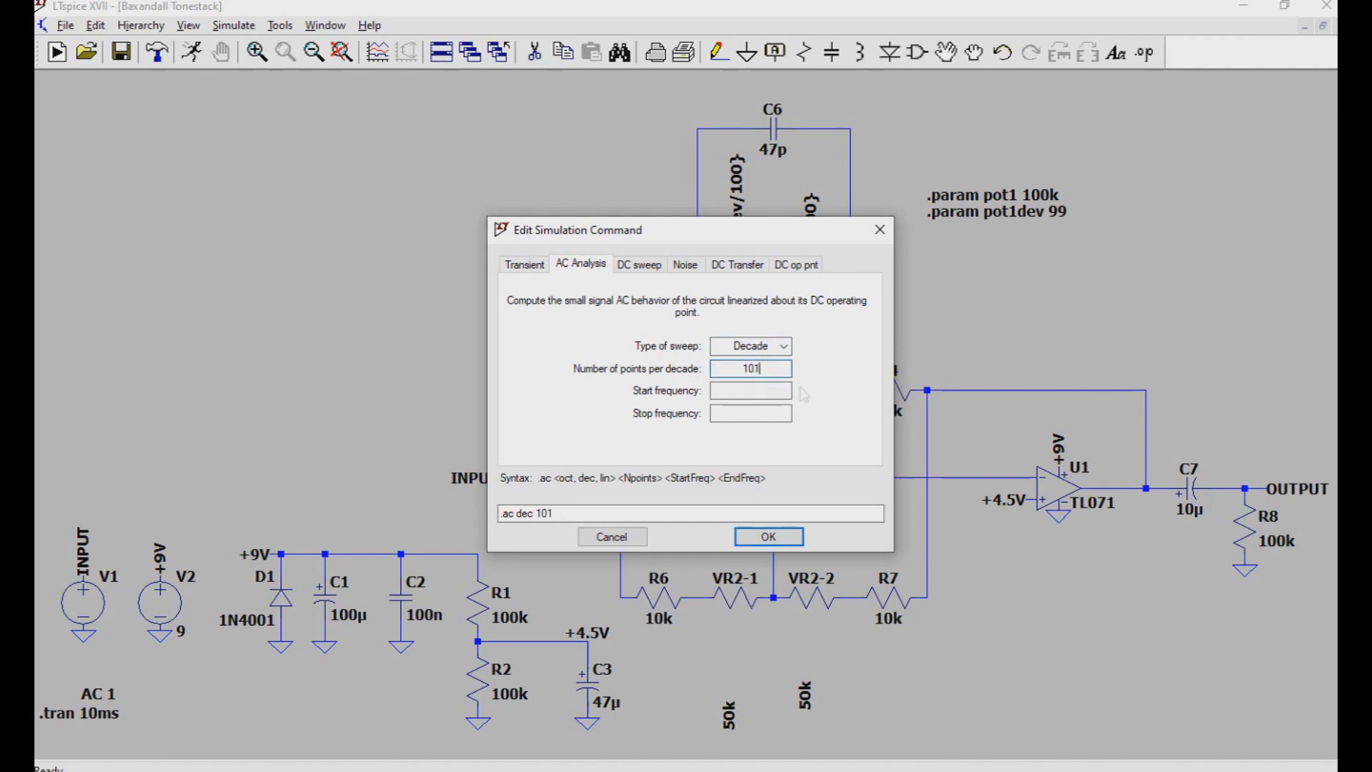
{"action": "left_click", "coordinate": [785, 397]}
{"action": "type", "text": "10"}
{"action": "left_click", "coordinate": [751, 414]}
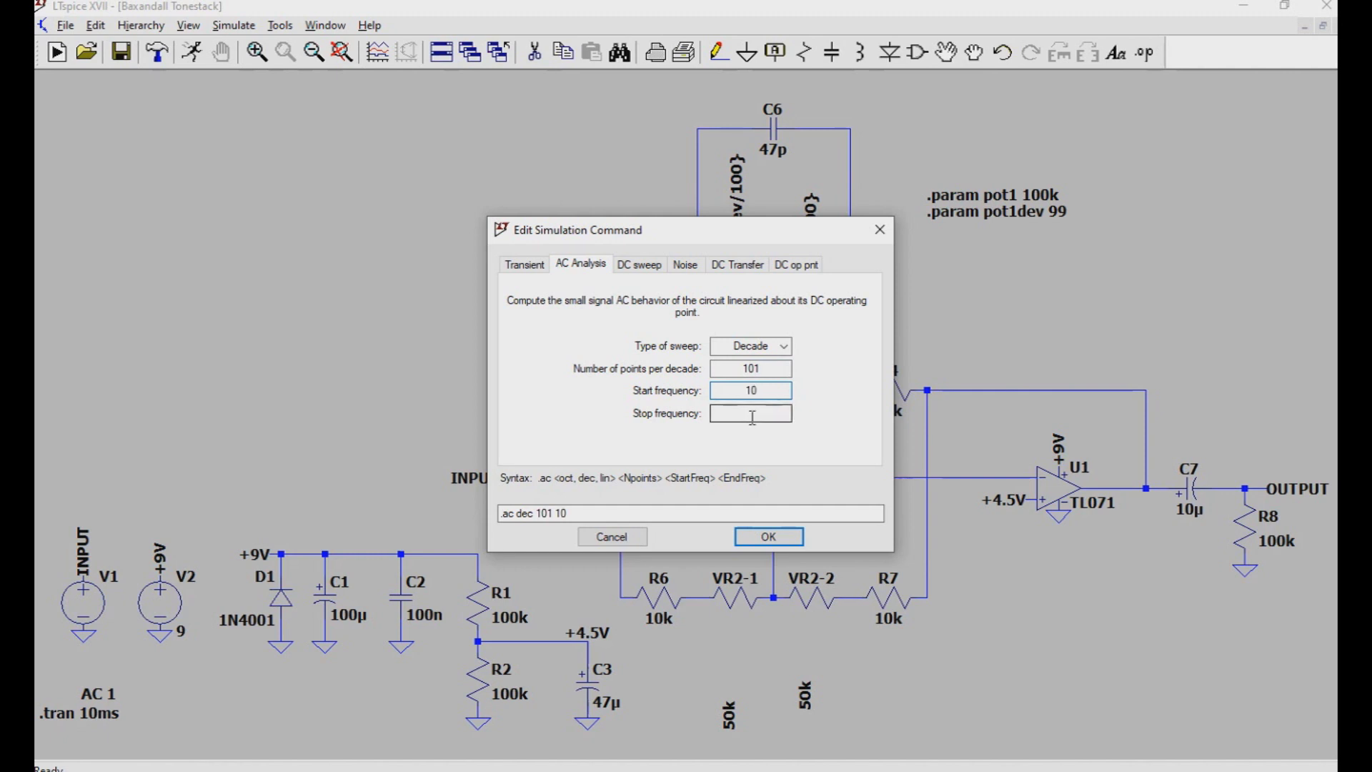
{"action": "type", "text": "20k"}
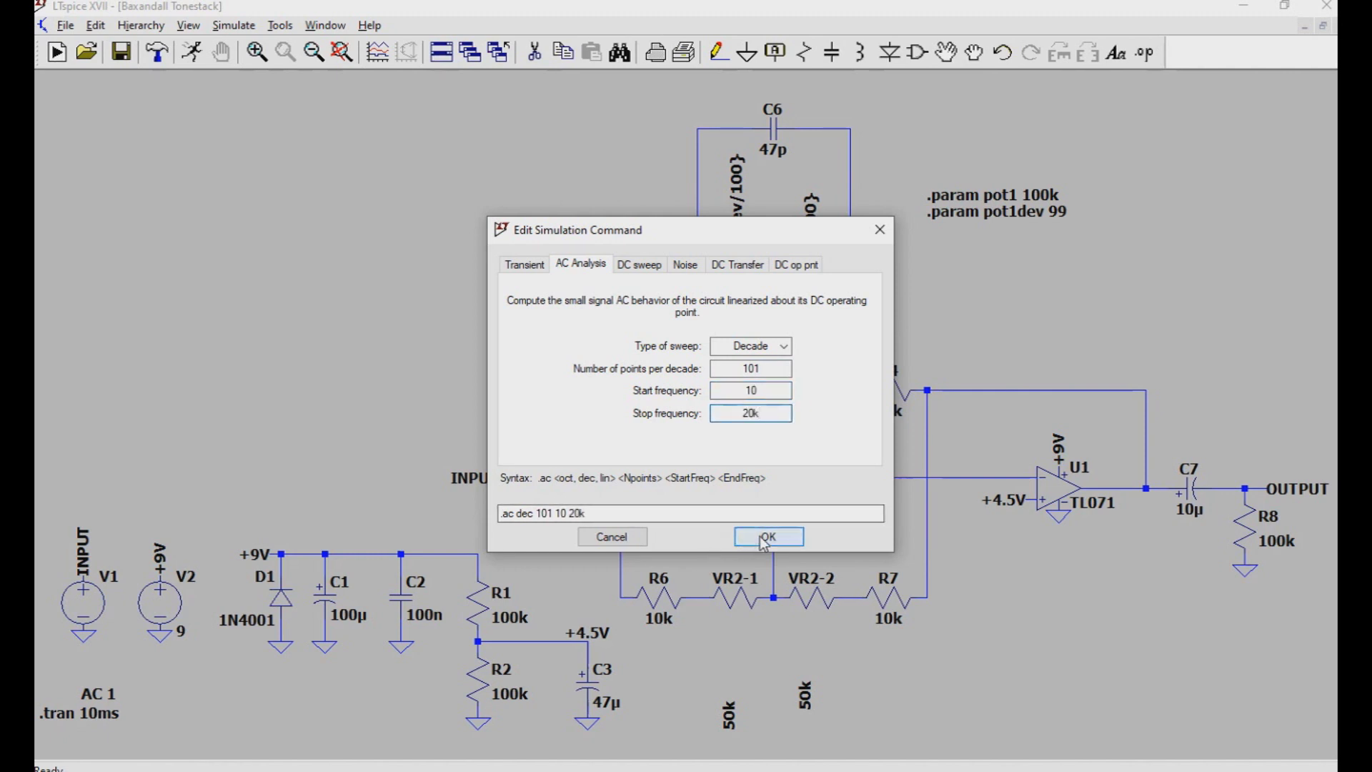
{"action": "left_click", "coordinate": [765, 538]}
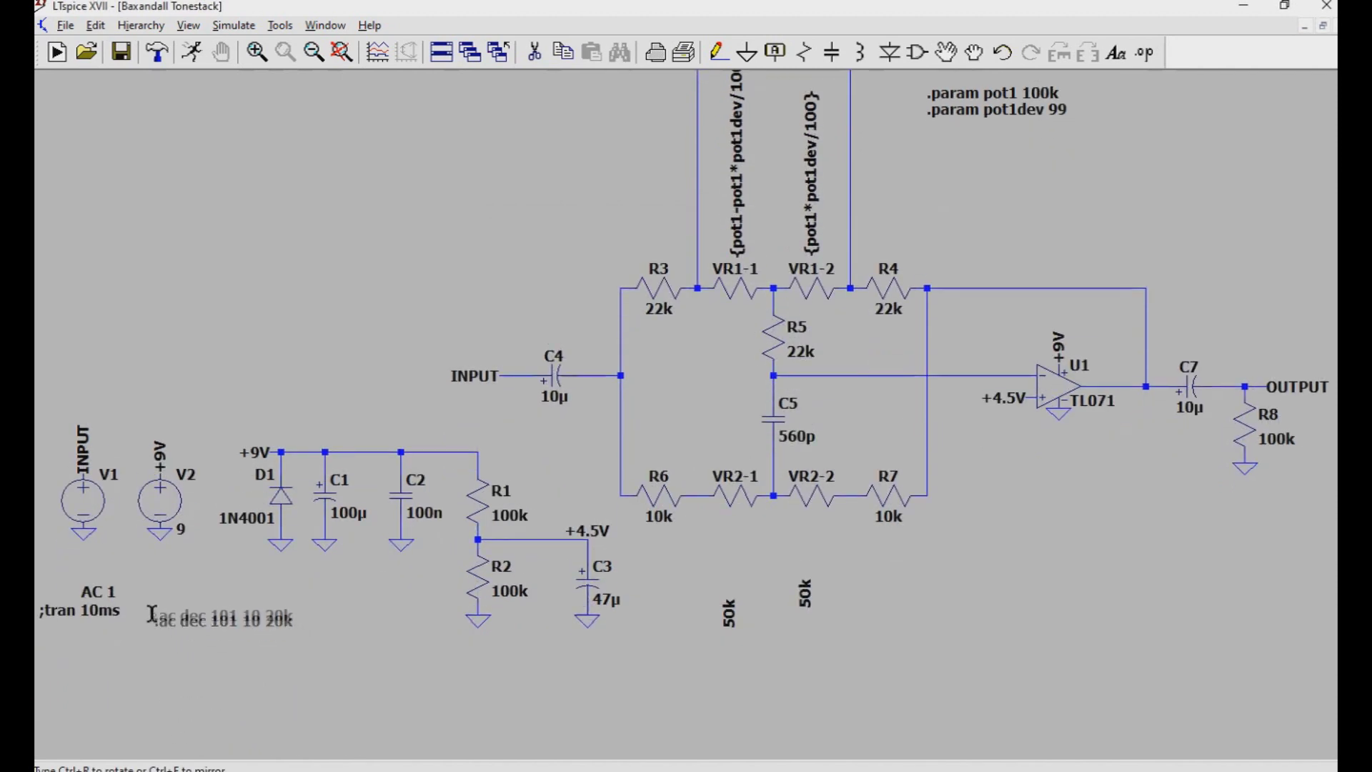
Place the .ac dec 101 10 20k directive on the schematic and zoom to fit.
{"action": "left_click", "coordinate": [151, 613]}
{"action": "left_click", "coordinate": [190, 26]}
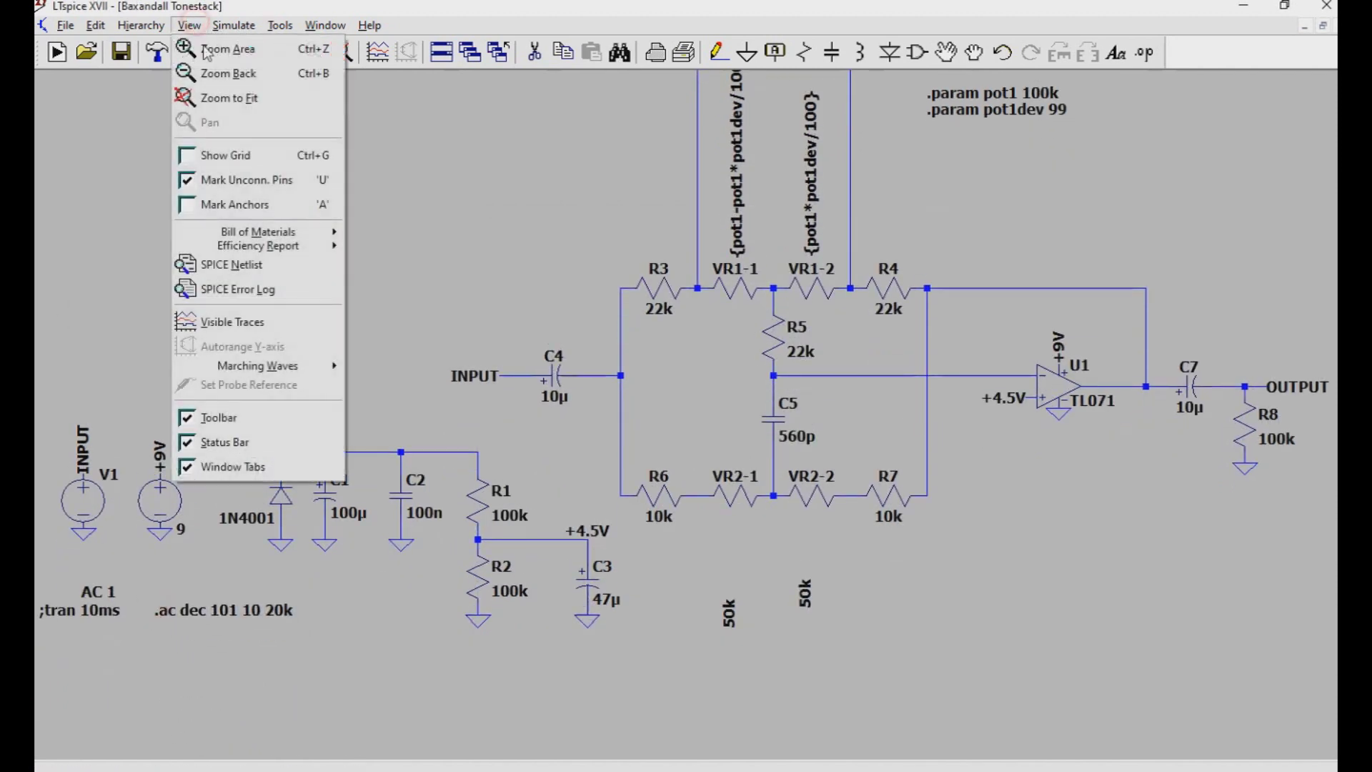
{"action": "left_click", "coordinate": [229, 98]}
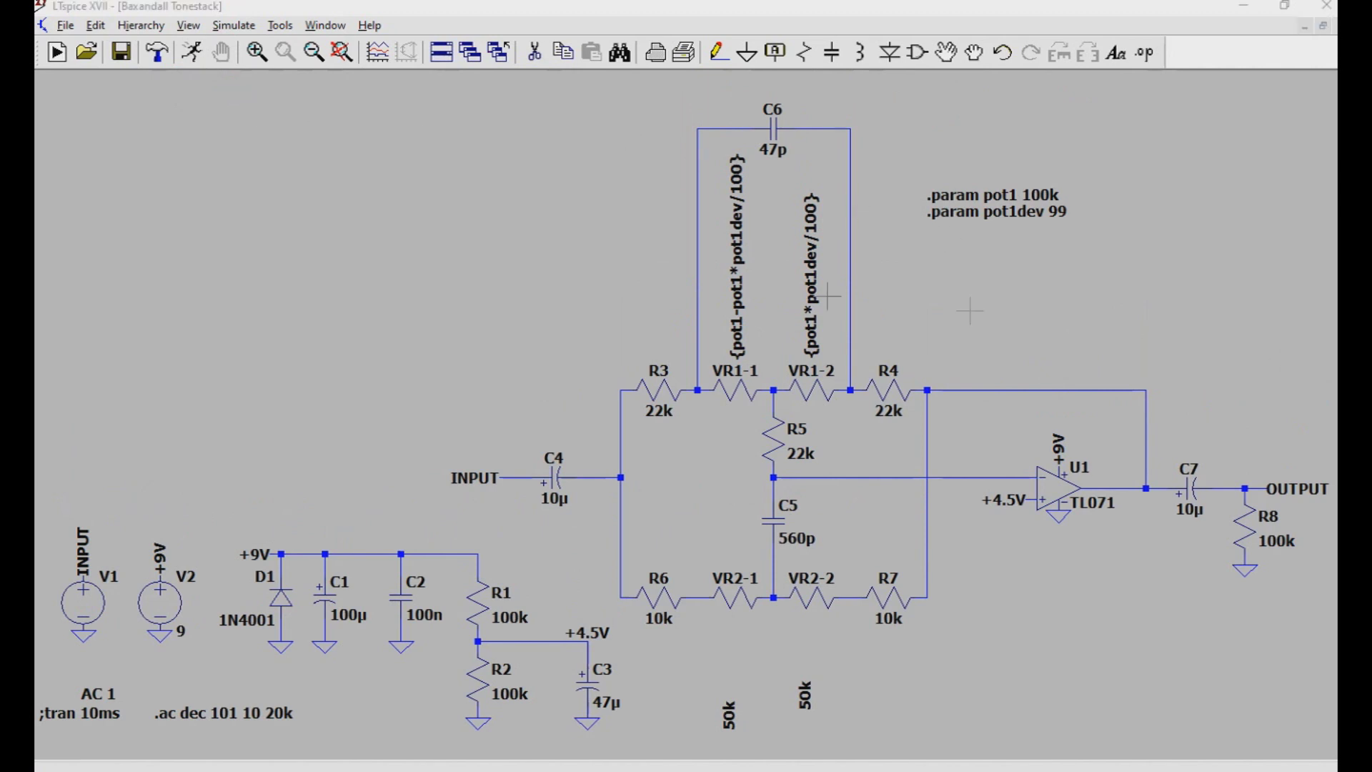
{"action": "left_click", "coordinate": [234, 29]}
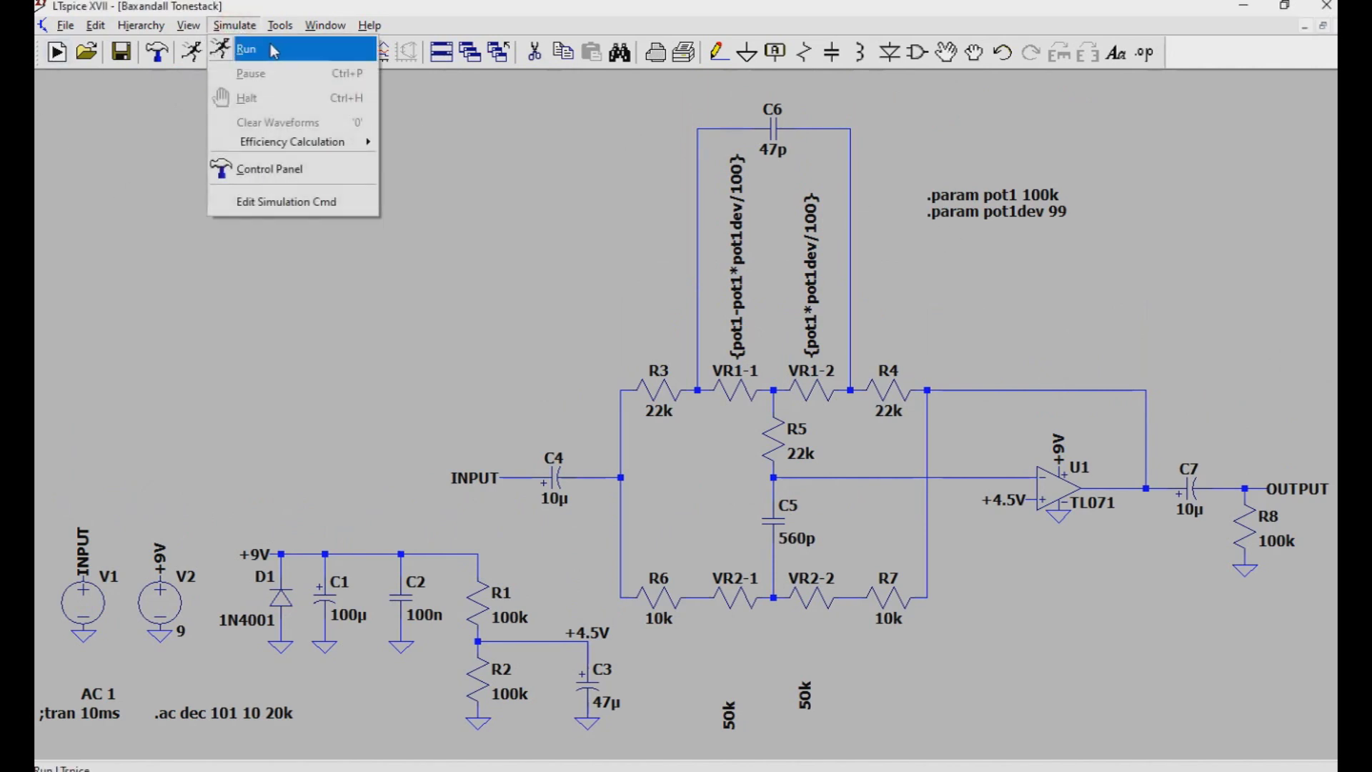
Run the AC simulation, plot V(output) at the OUTPUT net, and hide the phase trace.
{"action": "left_click", "coordinate": [274, 51]}
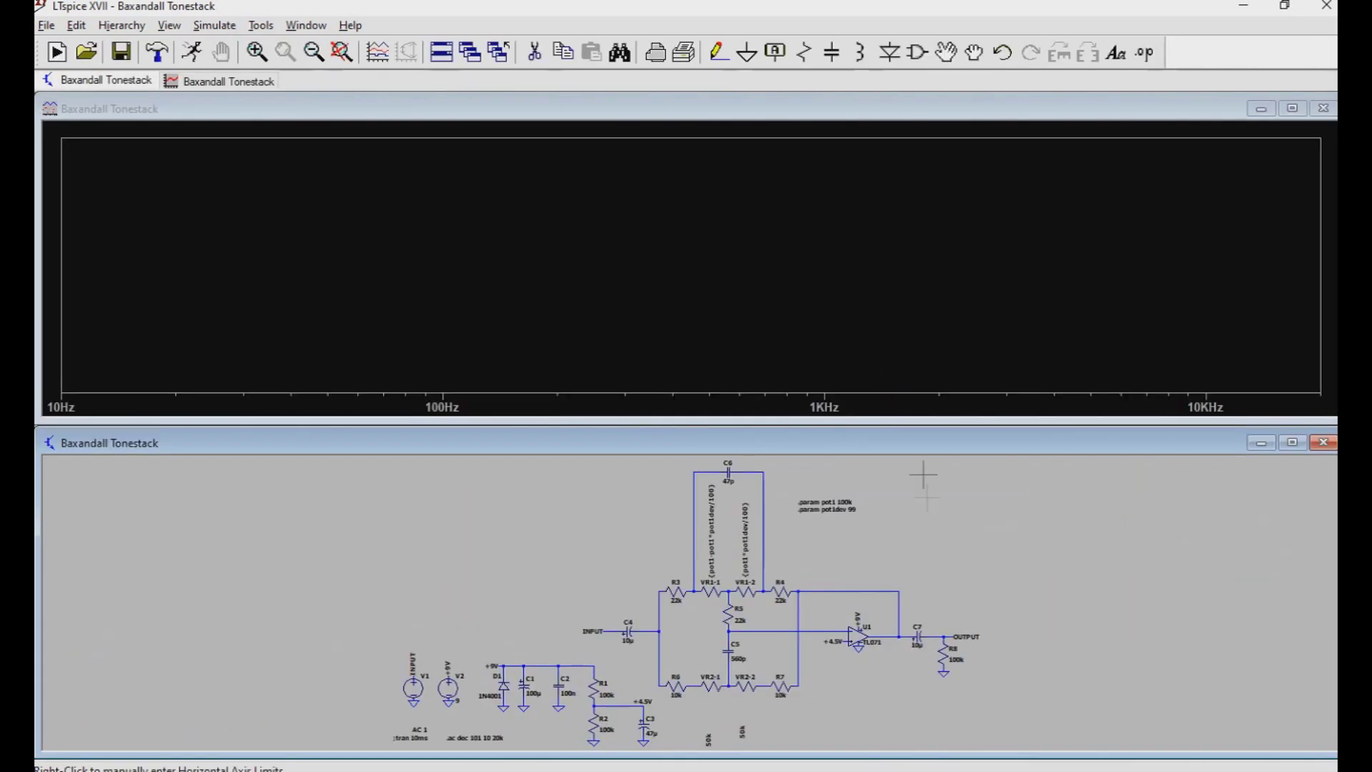
{"action": "left_click", "coordinate": [947, 636]}
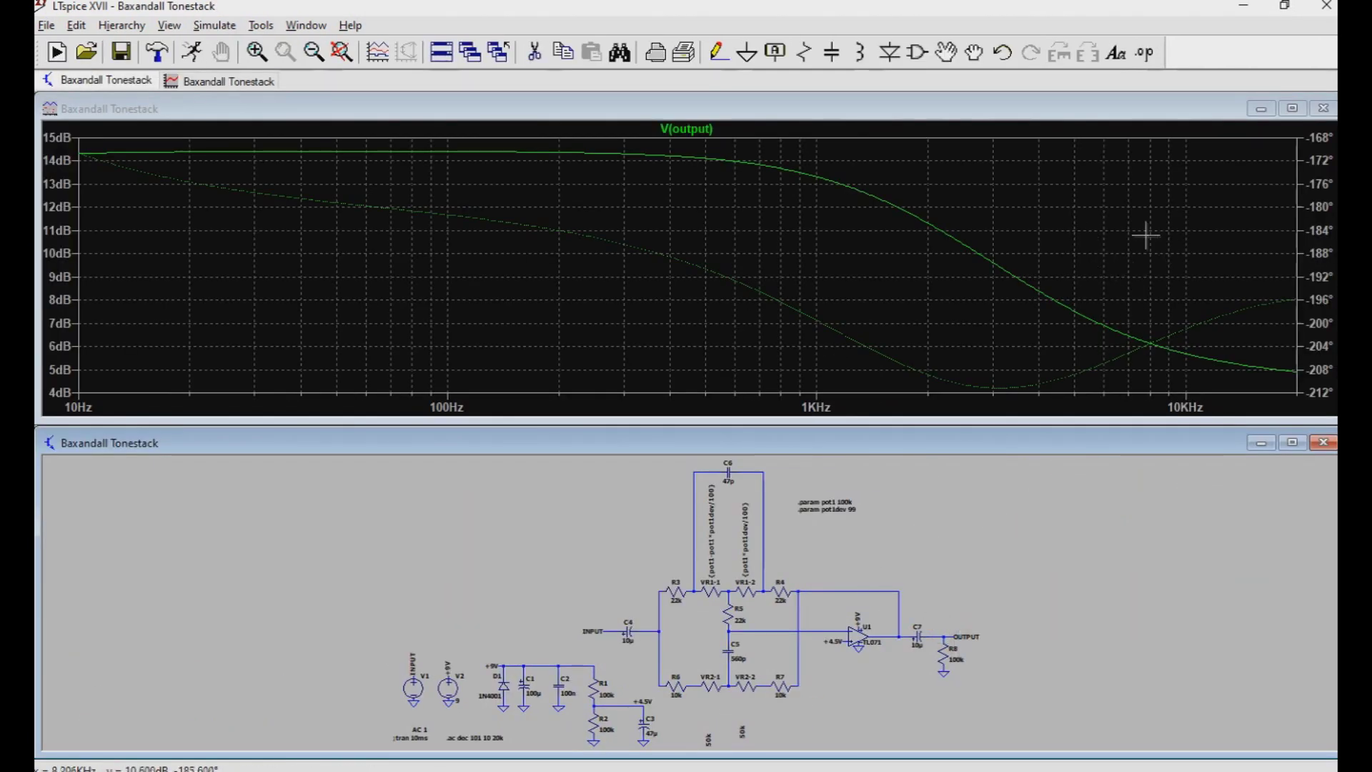
{"action": "right_click", "coordinate": [1317, 252]}
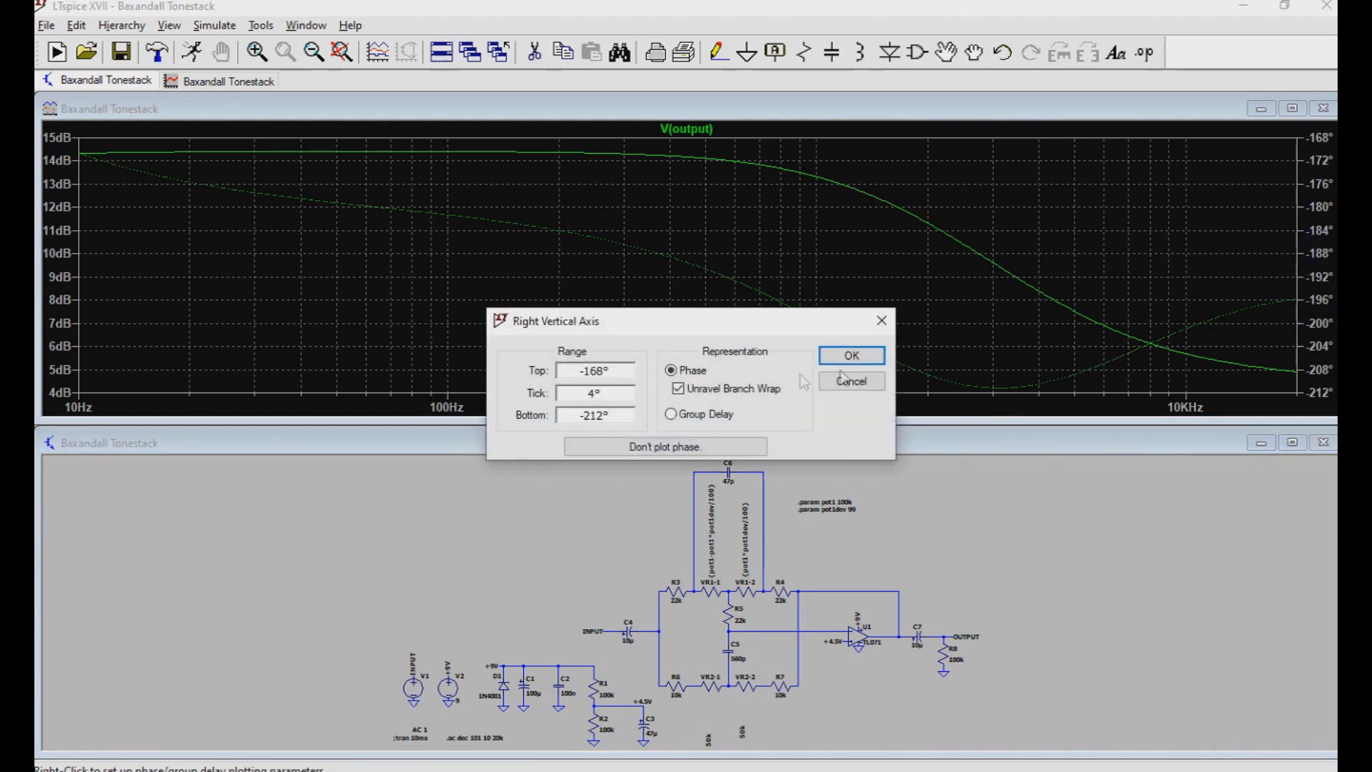
{"action": "left_click", "coordinate": [680, 449]}
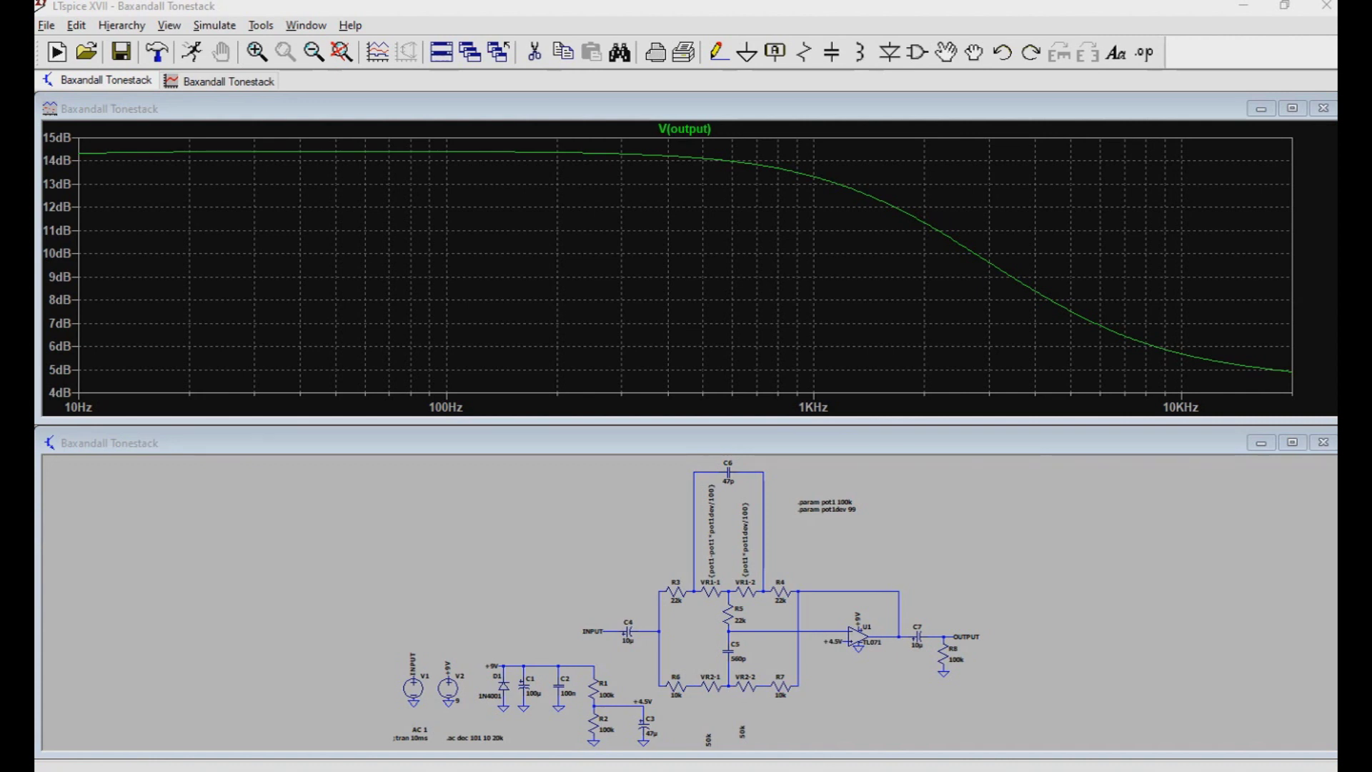
Comment out the pot1dev directive so it reads ';.param pot1dev 99'.
{"action": "right_click", "coordinate": [810, 510]}
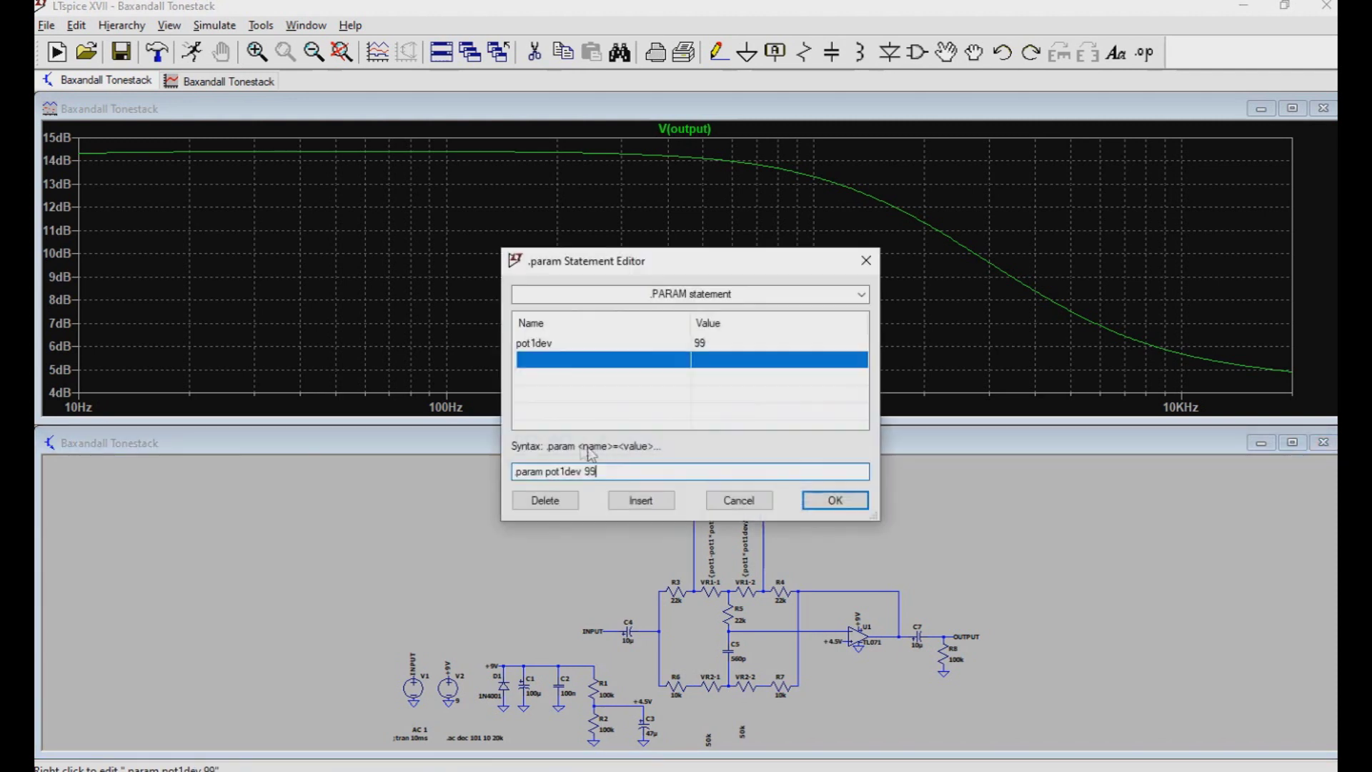
{"action": "left_click", "coordinate": [518, 472]}
{"action": "key", "text": "Delete"}
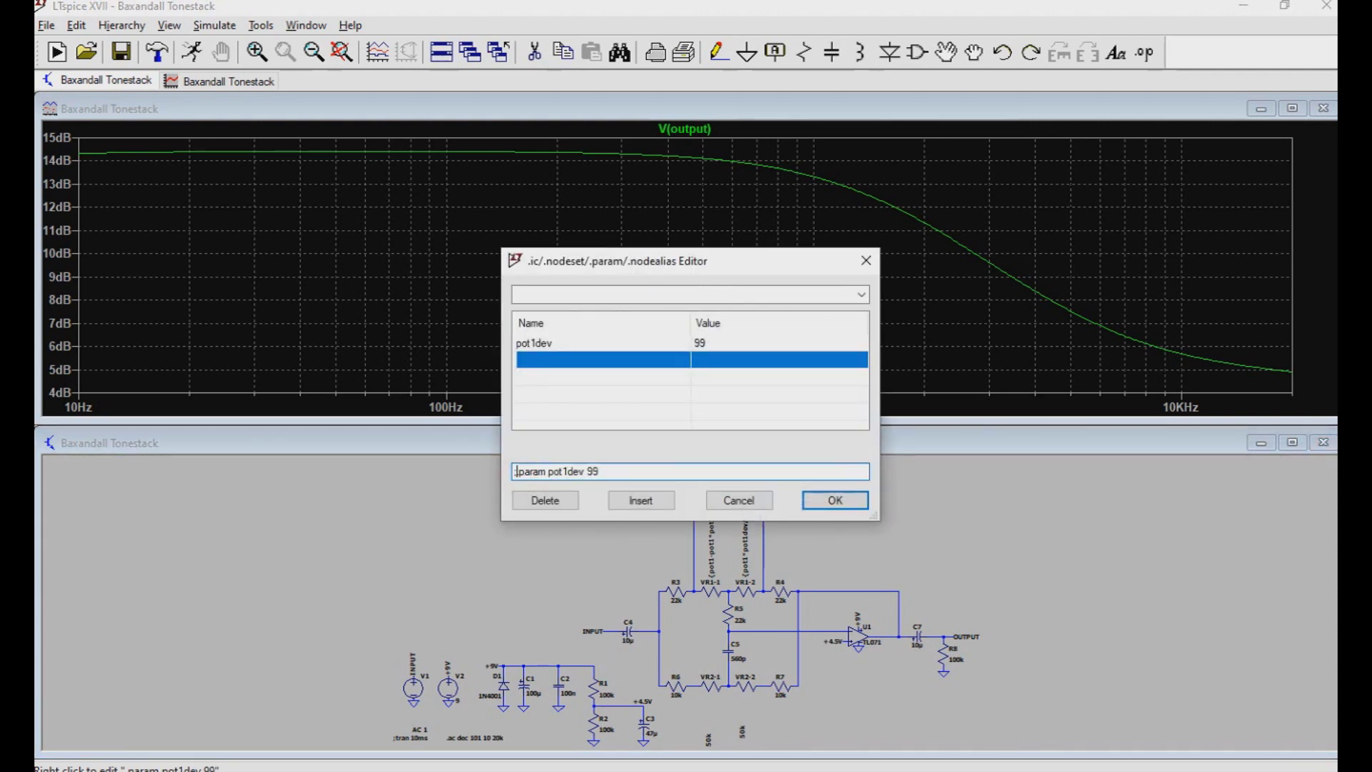
{"action": "left_click", "coordinate": [830, 500]}
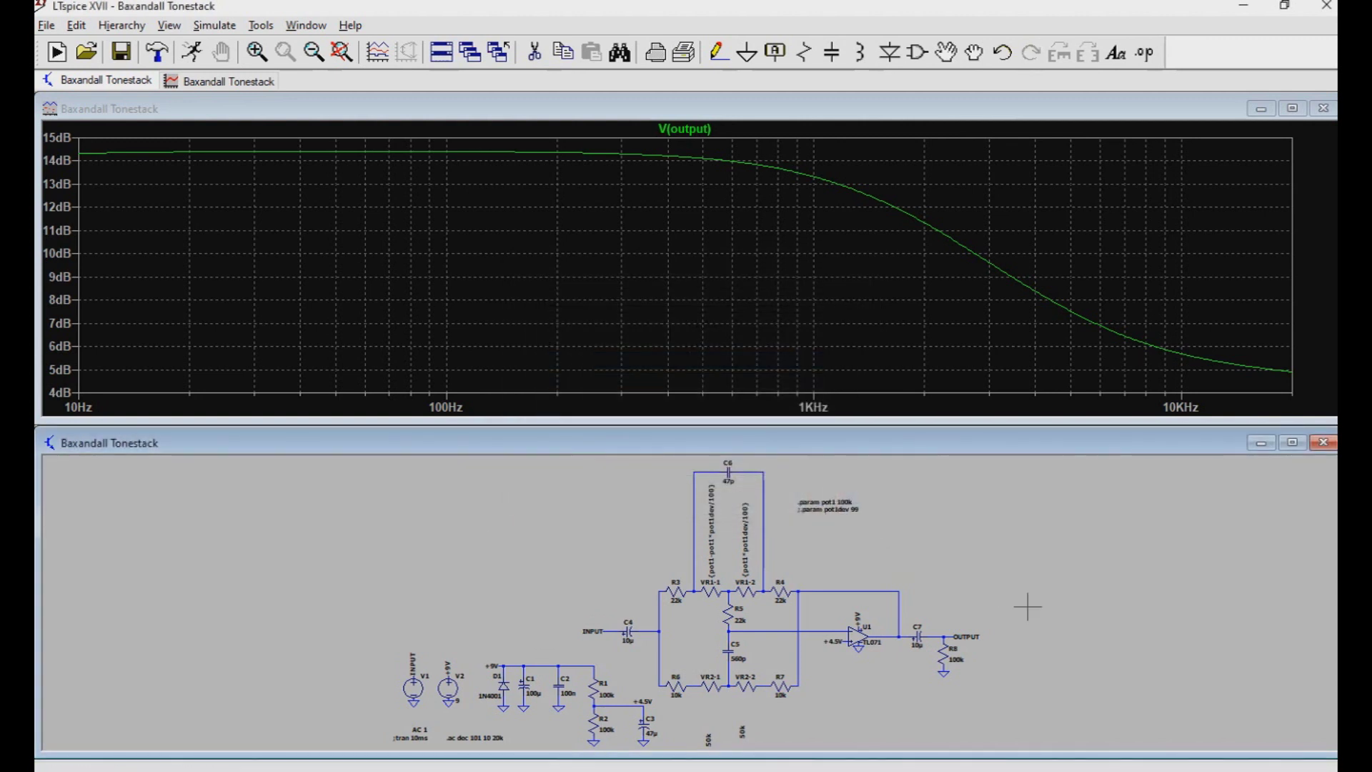
{"action": "left_click", "coordinate": [1144, 53]}
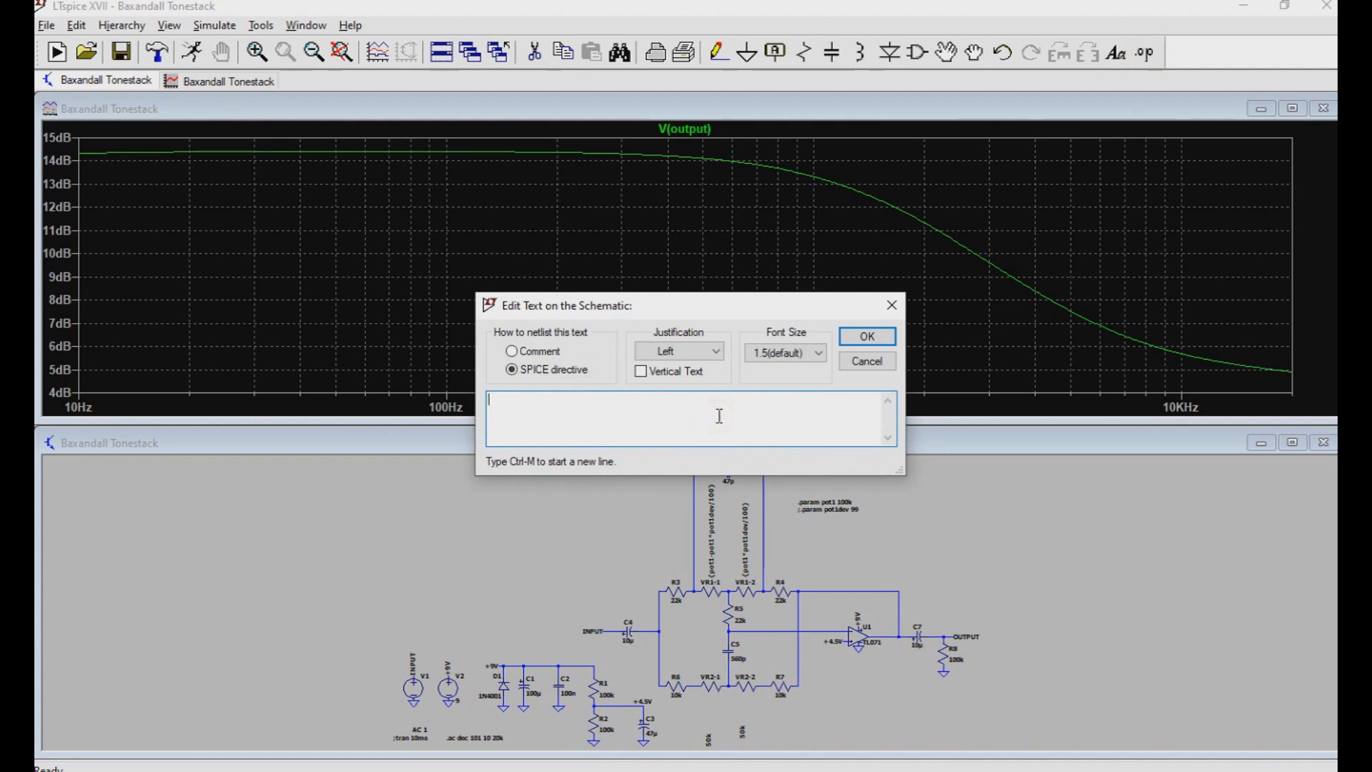
Place a '.step param pot1dev 1 99 10' directive beneath the parameter lines.
{"action": "type", "text": ".step param pot1dev 1 99 10"}
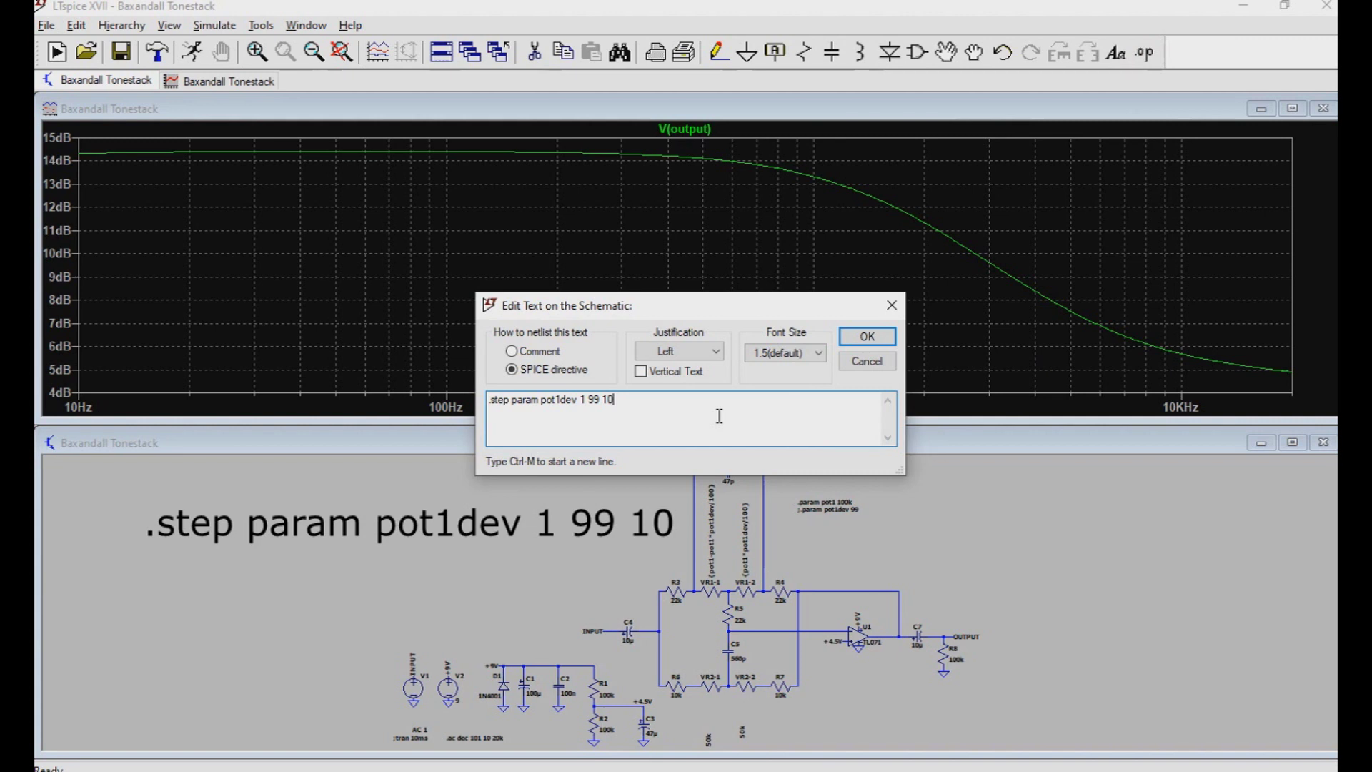
{"action": "left_click", "coordinate": [861, 339]}
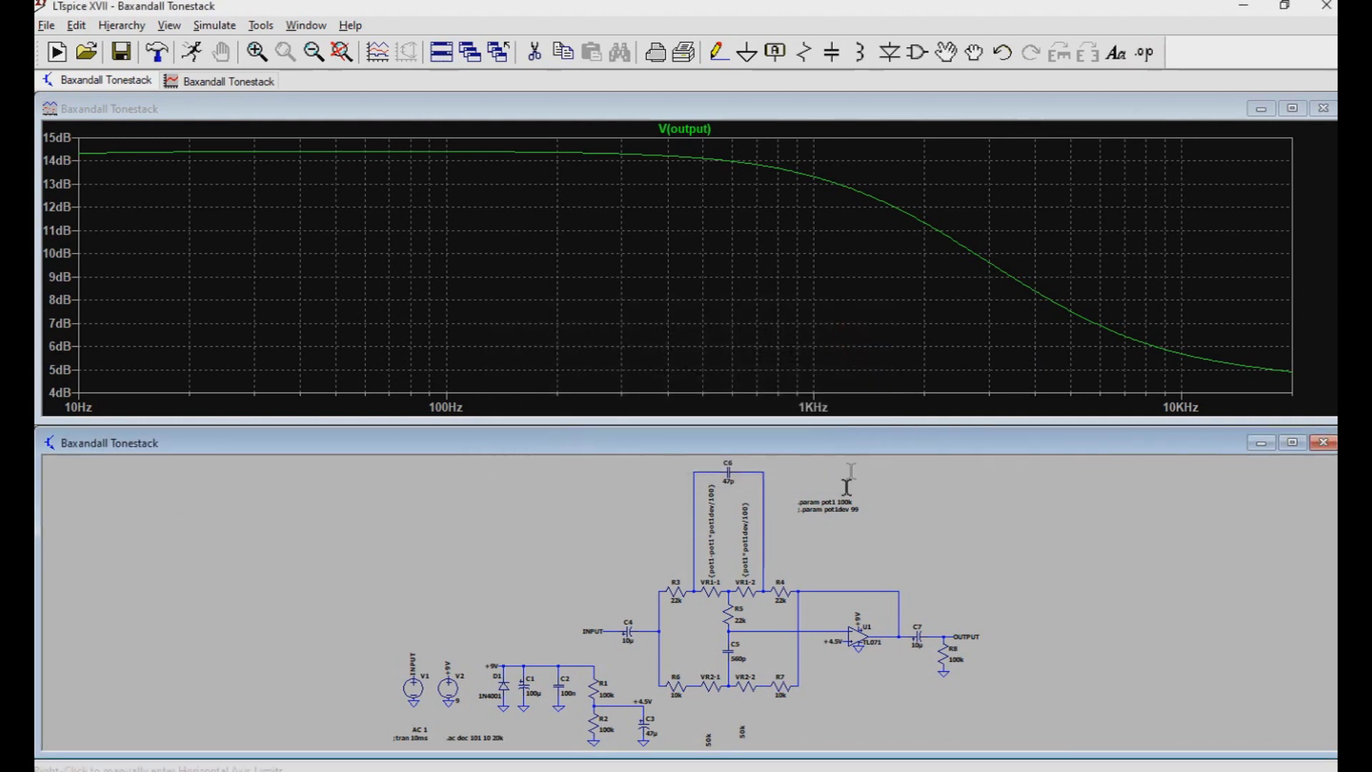
{"action": "left_click", "coordinate": [798, 516]}
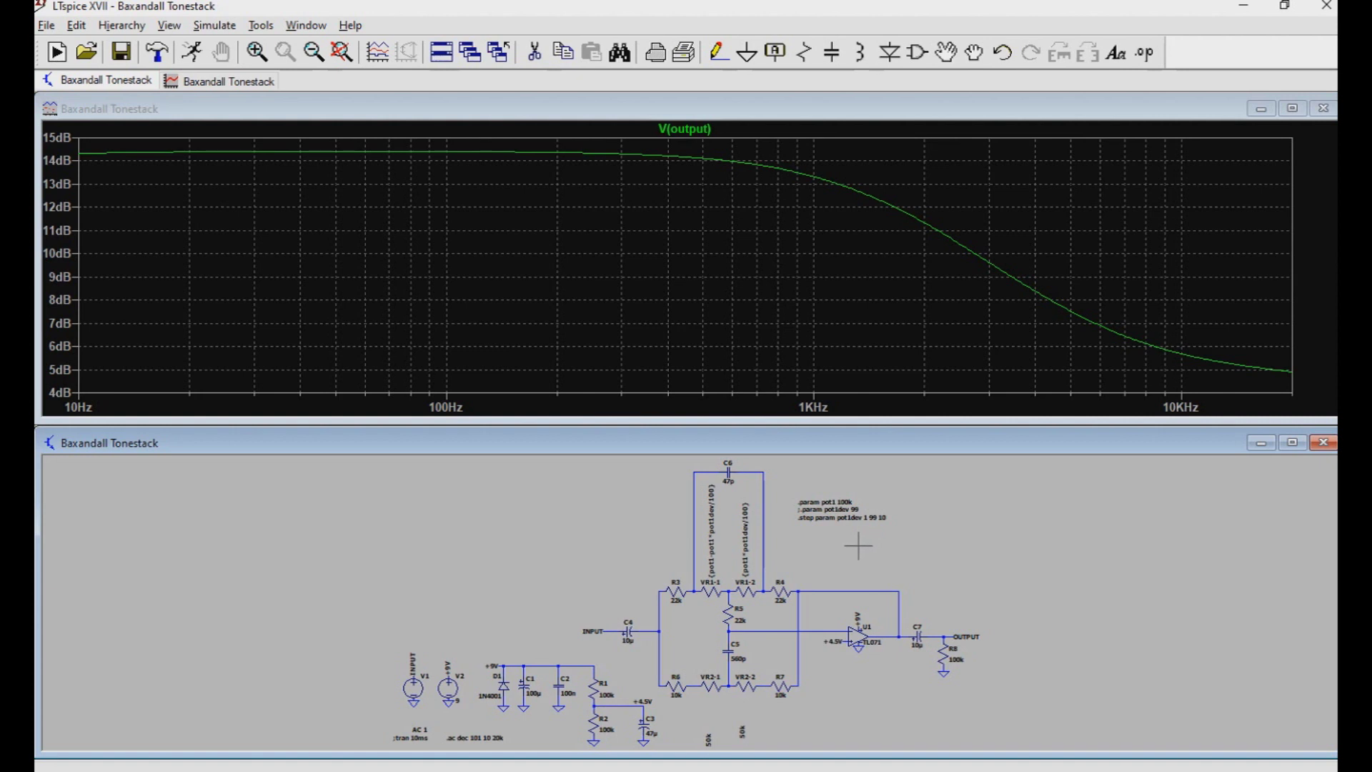
{"action": "left_click", "coordinate": [219, 28]}
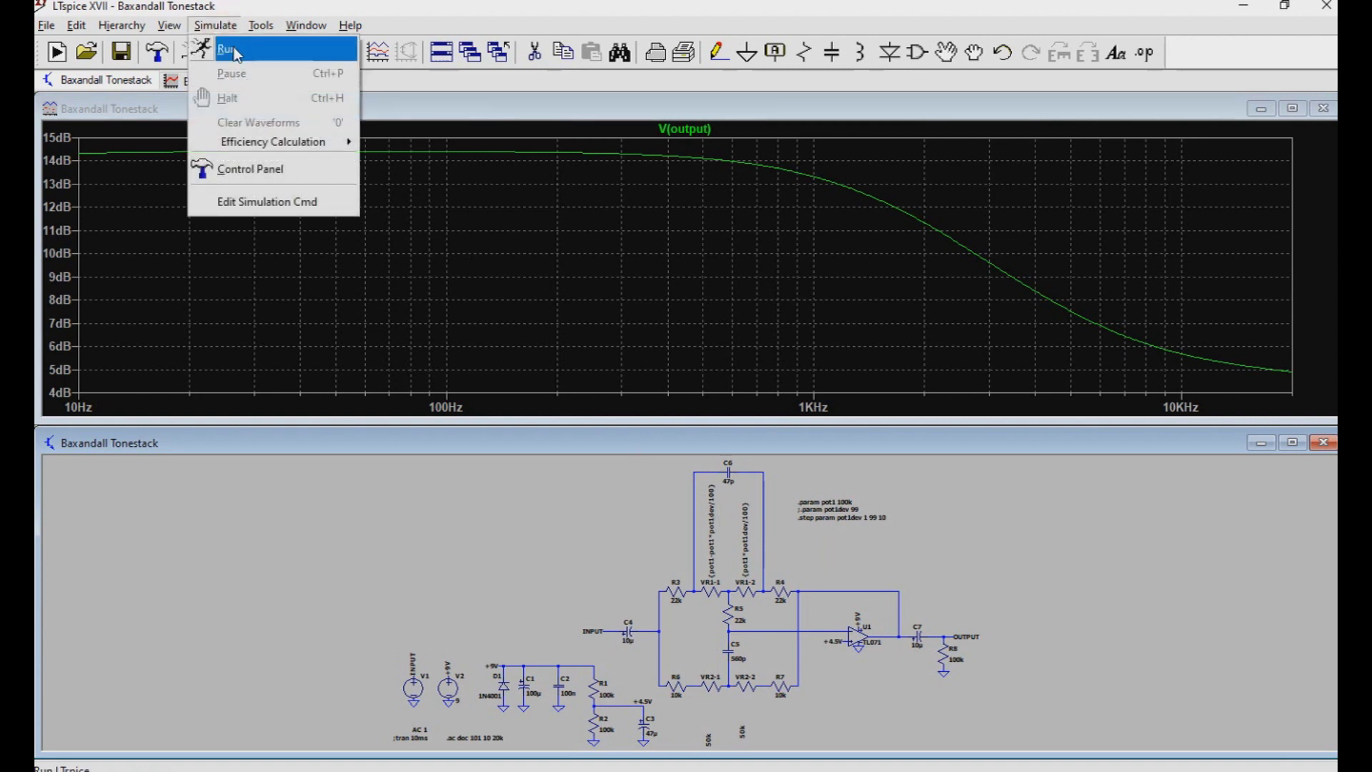
Rerun the simulation with the pot1dev step sweep to plot the V(output) curve family.
{"action": "left_click", "coordinate": [236, 55]}
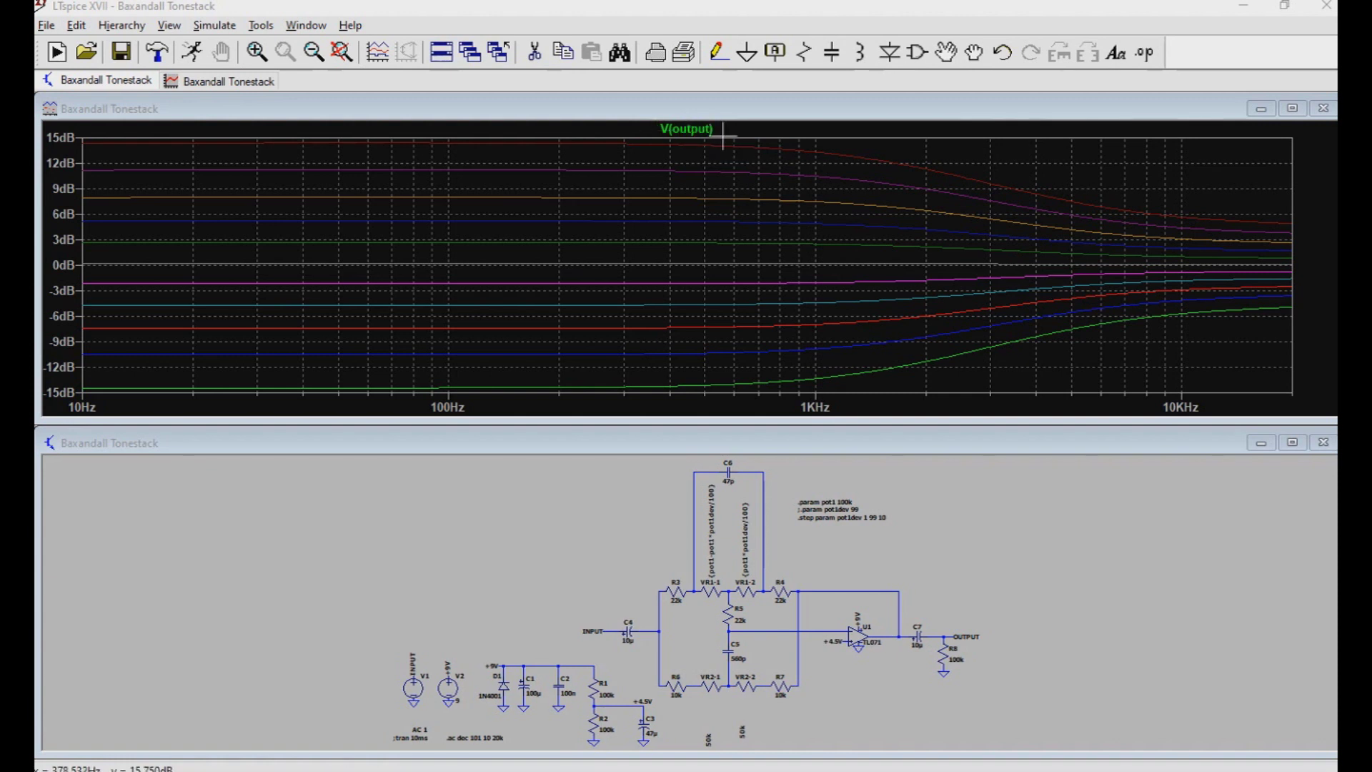
Attach cursor 1 to the V(output) trace and move its readout beside the plot.
{"action": "left_click", "coordinate": [702, 130]}
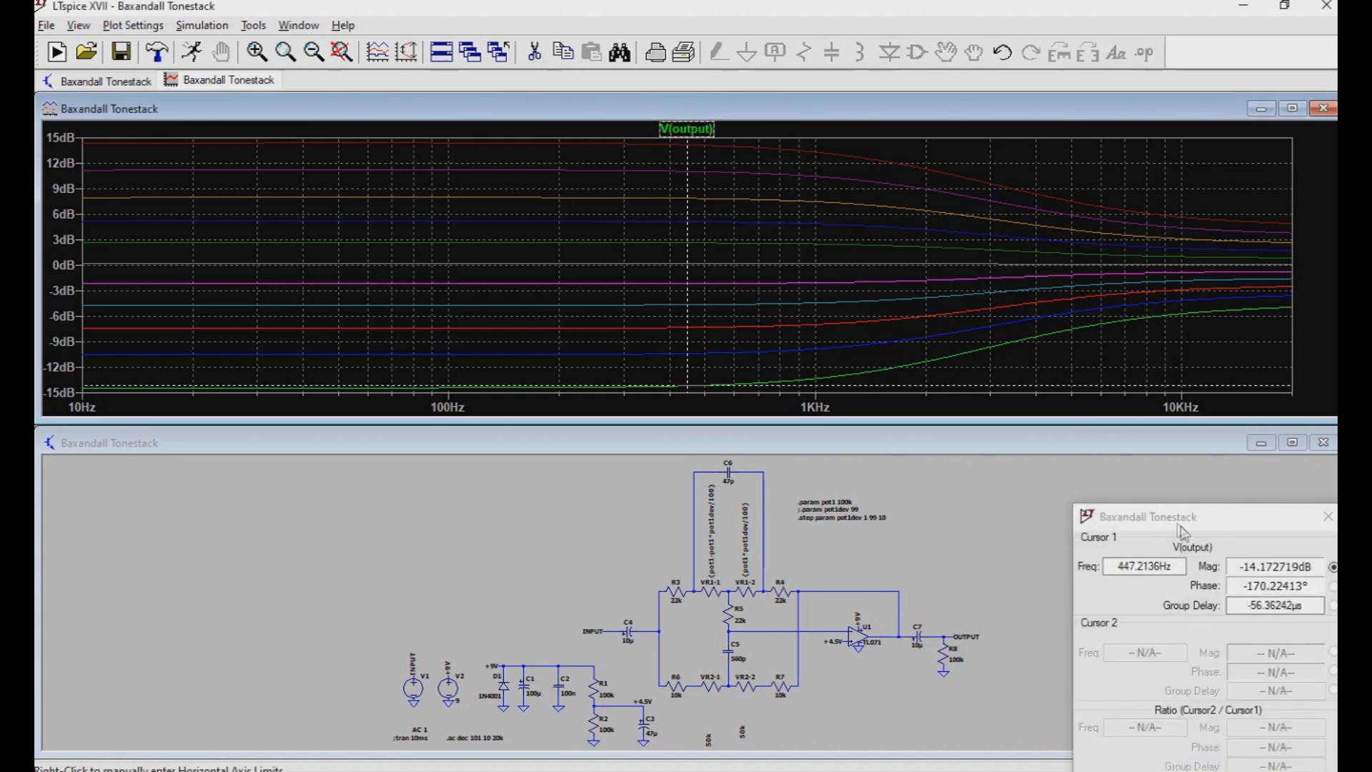
{"action": "left_click_drag", "start_coordinate": [1175, 518], "coordinate": [1050, 456]}
{"action": "left_click", "coordinate": [867, 117]}
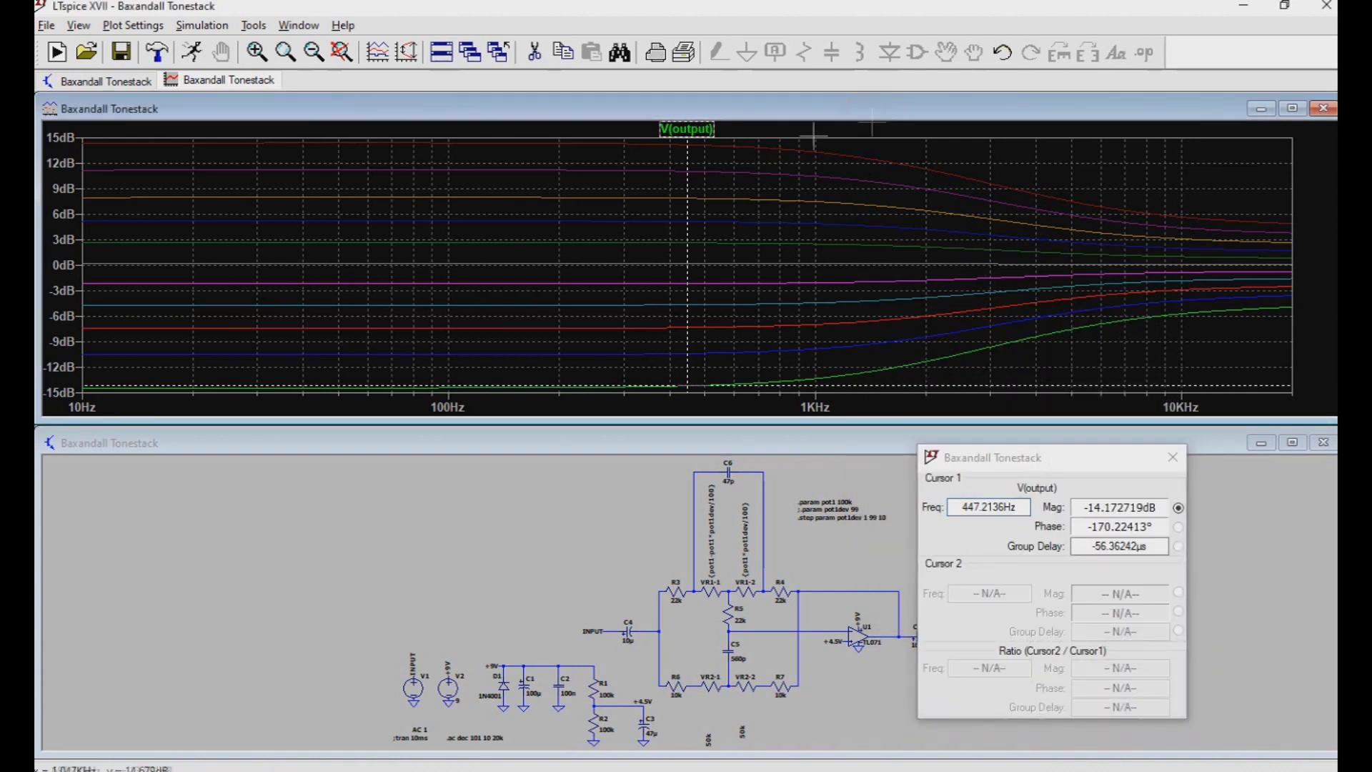
Move cursor 1 along the curves onto the blue trace at 3.753 kHz, reading −6.41 dB.
{"action": "left_click_drag", "start_coordinate": [701, 245], "coordinate": [701, 249]}
{"action": "key", "text": "Right"}
{"action": "key", "text": "Right"}
{"action": "key", "text": "Right"}
{"action": "key", "text": "Right"}
{"action": "key", "text": "Right"}
{"action": "key", "text": "Right"}
{"action": "key", "text": "Right"}
{"action": "key", "text": "Right"}
{"action": "key", "text": "Right"}
{"action": "key", "text": "Right"}
{"action": "key", "text": "Right"}
{"action": "key", "text": "Right"}
{"action": "key", "text": "Right"}
{"action": "key", "text": "Right"}
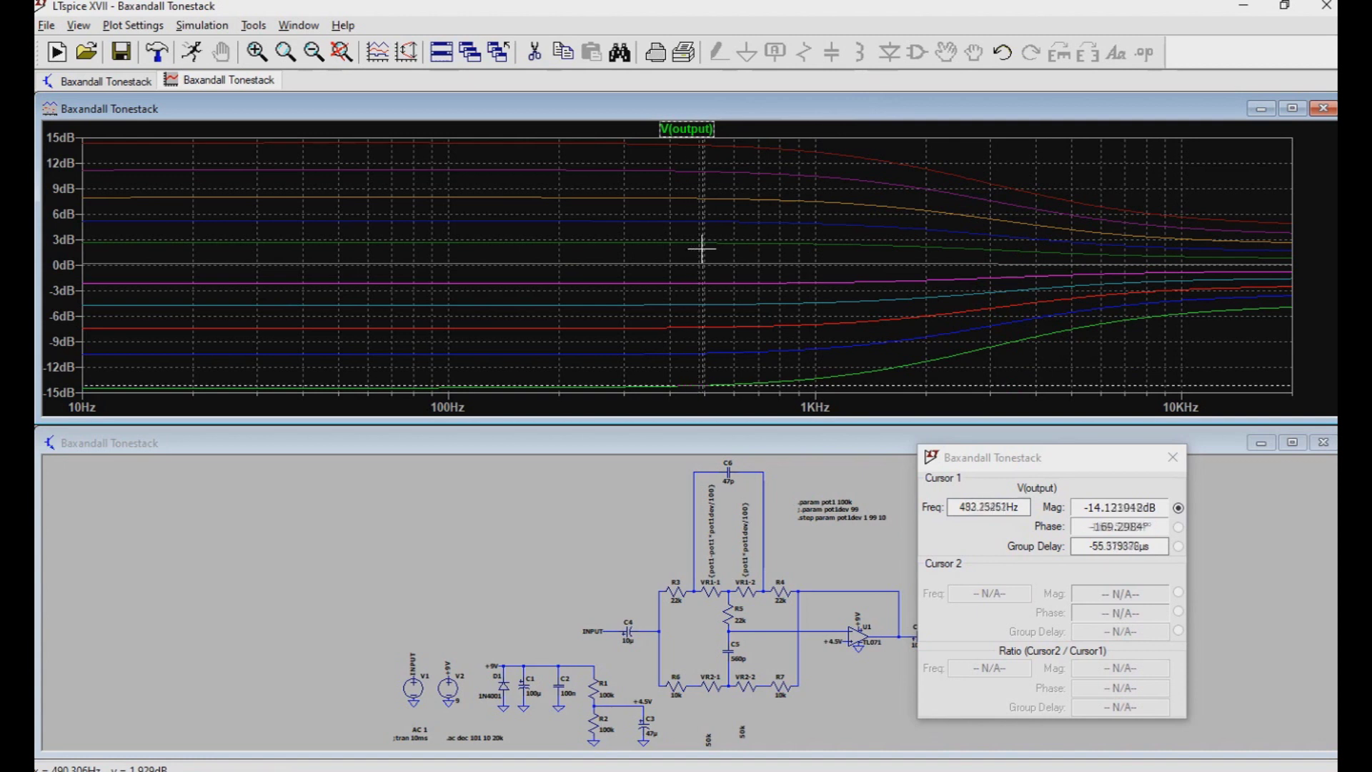
{"action": "key", "text": "Left"}
{"action": "key", "text": "Left"}
{"action": "key", "text": "Left"}
{"action": "key", "text": "Left"}
{"action": "key", "text": "Left"}
{"action": "key", "text": "Left"}
{"action": "key", "text": "Left"}
{"action": "key", "text": "Left"}
{"action": "key", "text": "Left"}
{"action": "key", "text": "Left"}
{"action": "key", "text": "Left"}
{"action": "key", "text": "Left"}
{"action": "key", "text": "Left"}
{"action": "key", "text": "Left"}
{"action": "key", "text": "Left"}
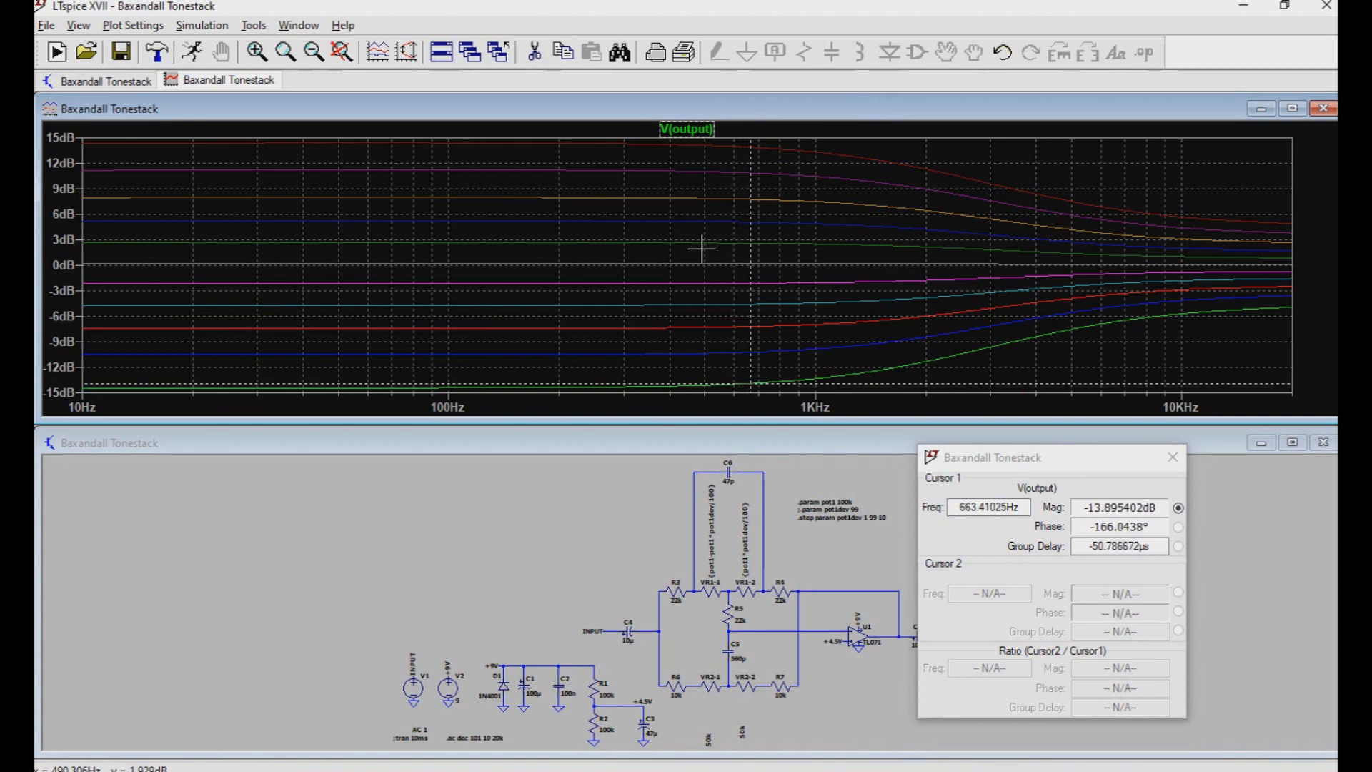
{"action": "key", "text": "Left"}
{"action": "key", "text": "Left"}
{"action": "key", "text": "Left"}
{"action": "key", "text": "Left"}
{"action": "key", "text": "Left"}
{"action": "key", "text": "Left"}
{"action": "key", "text": "Left"}
{"action": "key", "text": "Left"}
{"action": "key", "text": "Left"}
{"action": "key", "text": "Left"}
{"action": "key", "text": "Left"}
{"action": "key", "text": "Left"}
{"action": "key", "text": "Left"}
{"action": "key", "text": "Left"}
{"action": "key", "text": "Left"}
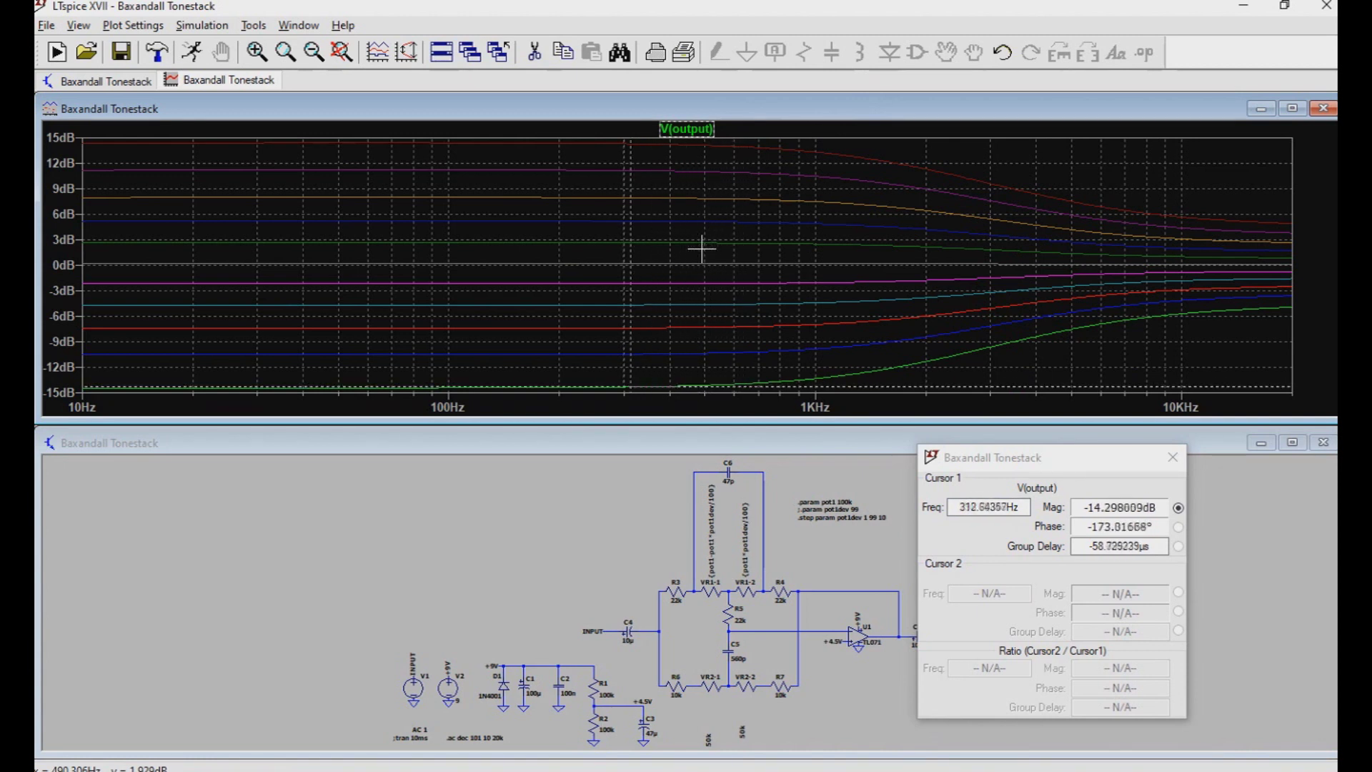
{"action": "key", "text": "Right"}
{"action": "key", "text": "Right"}
{"action": "key", "text": "Right"}
{"action": "key", "text": "Right"}
{"action": "key", "text": "Right"}
{"action": "key", "text": "Right"}
{"action": "key", "text": "Right"}
{"action": "key", "text": "Right"}
{"action": "key", "text": "Right"}
{"action": "key", "text": "Right"}
{"action": "key", "text": "Right"}
{"action": "key", "text": "Right"}
{"action": "key", "text": "Right"}
{"action": "key", "text": "Right"}
{"action": "key", "text": "Right"}
{"action": "key", "text": "Right"}
{"action": "key", "text": "Right"}
{"action": "key", "text": "Right"}
{"action": "key", "text": "Right"}
{"action": "key", "text": "Right"}
{"action": "key", "text": "Right"}
{"action": "key", "text": "Right"}
{"action": "key", "text": "Right"}
{"action": "key", "text": "Right"}
{"action": "key", "text": "Right"}
{"action": "key", "text": "Right"}
{"action": "key", "text": "Right"}
{"action": "key", "text": "Right"}
{"action": "key", "text": "Right"}
{"action": "key", "text": "Right"}
{"action": "key", "text": "Right"}
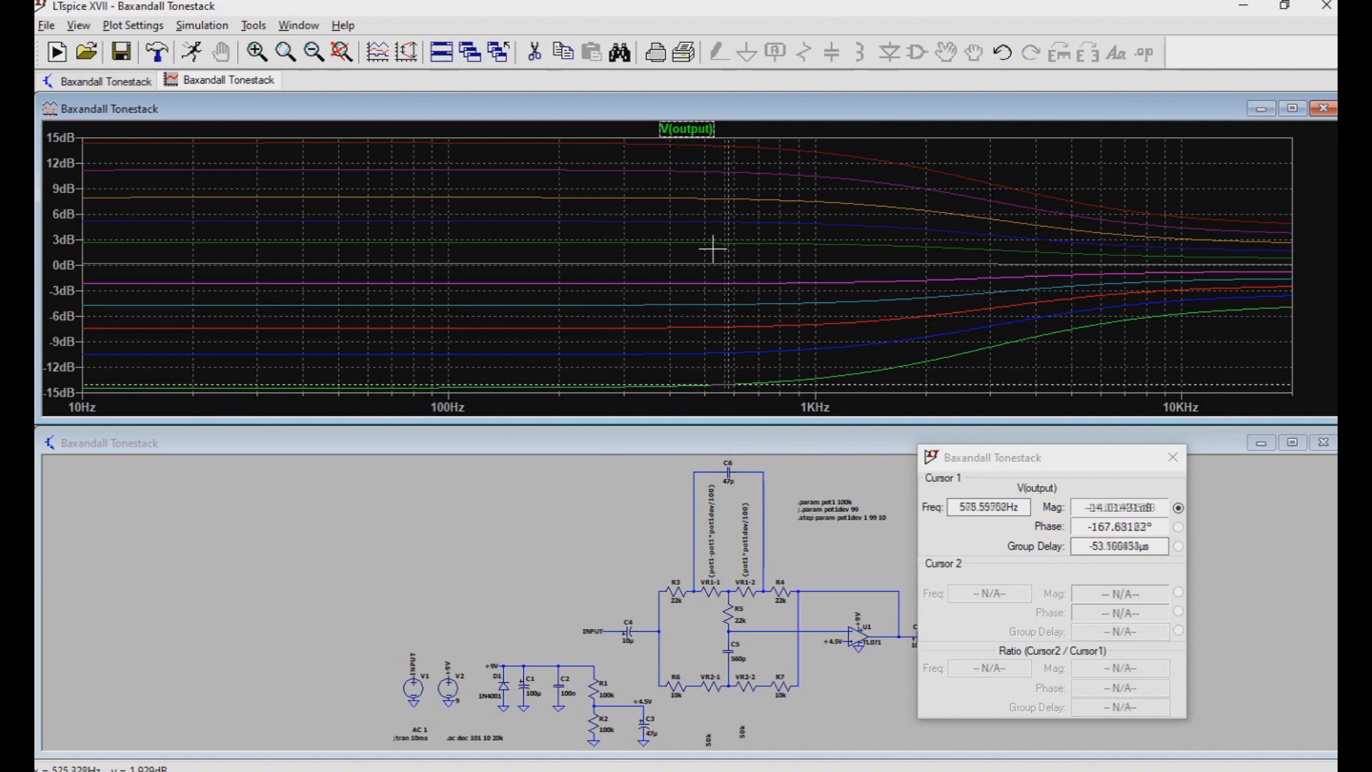
{"action": "key", "text": "Left"}
{"action": "key", "text": "Left"}
{"action": "key", "text": "Left"}
{"action": "key", "text": "Right"}
{"action": "key", "text": "Right"}
{"action": "key", "text": "Right"}
{"action": "key", "text": "Right"}
{"action": "key", "text": "Right"}
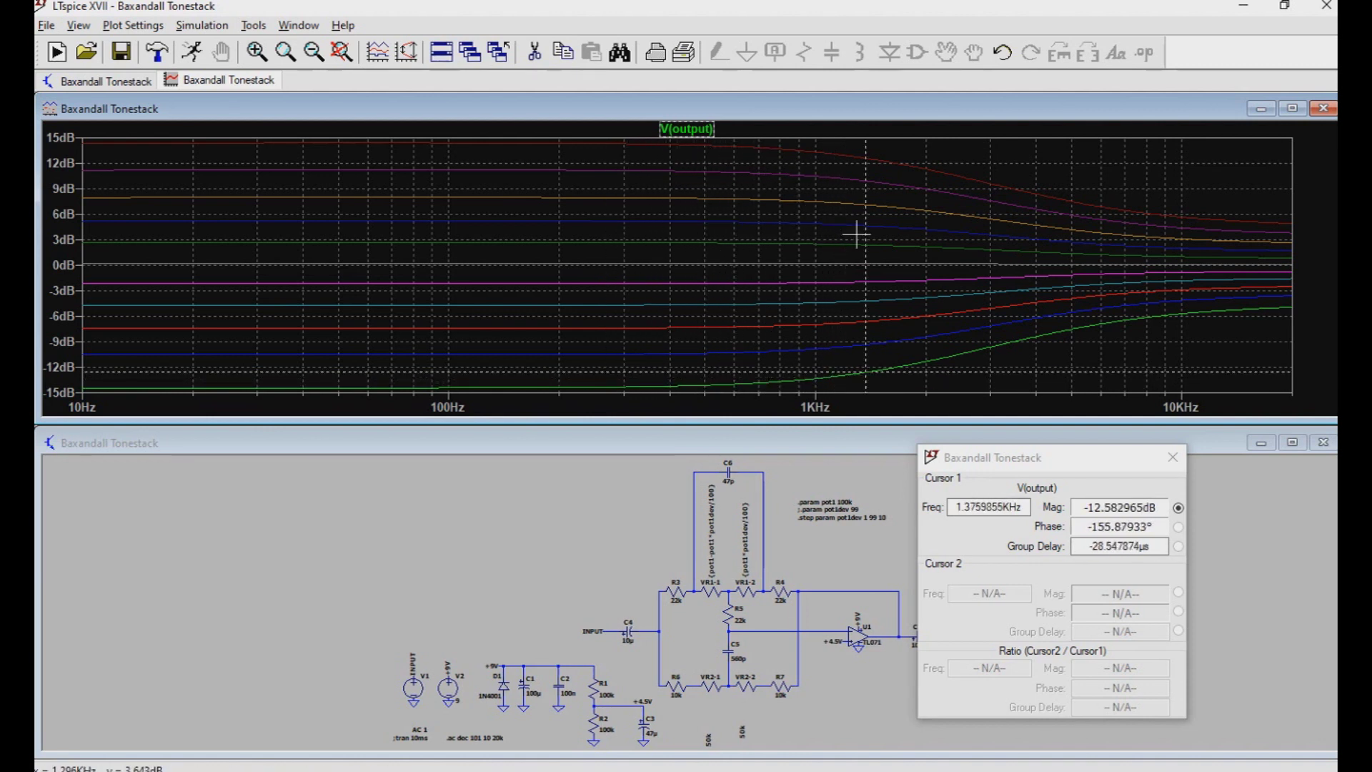
{"action": "mouse_move", "coordinate": [857, 233]}
{"action": "left_mouse_down"}
{"action": "mouse_move", "coordinate": [893, 357]}
{"action": "mouse_move", "coordinate": [916, 368]}
{"action": "mouse_move", "coordinate": [1025, 340]}
{"action": "left_mouse_up"}
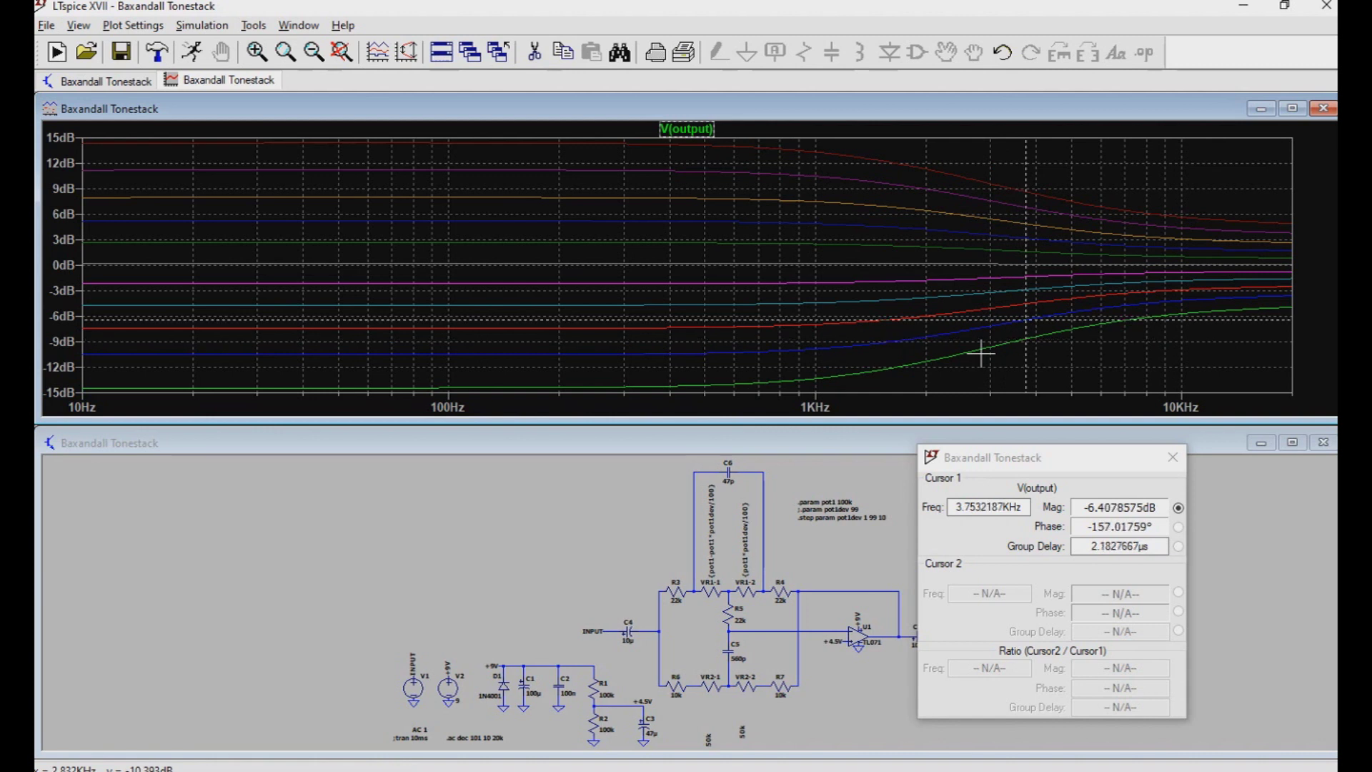
{"action": "left_click_drag", "start_coordinate": [1025, 339], "coordinate": [1022, 322]}
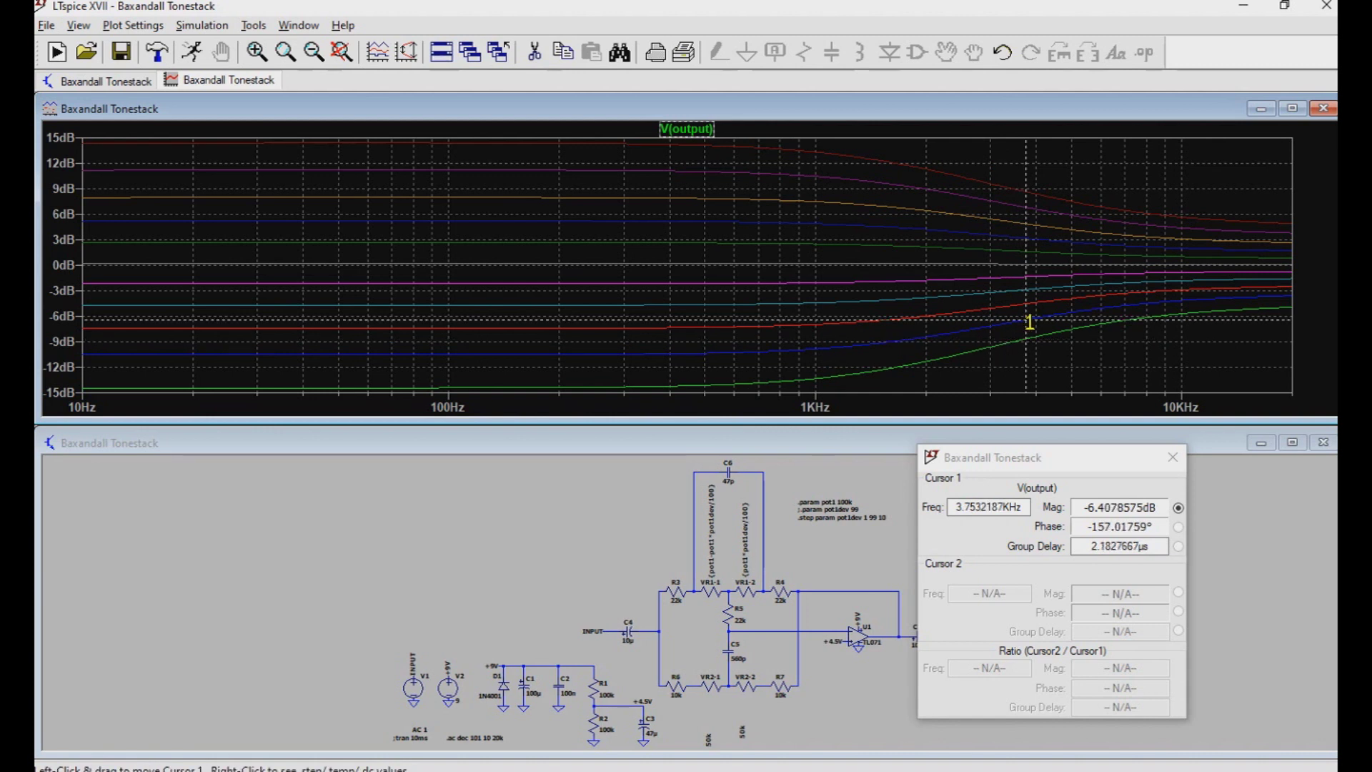
Hop Cursor 1 up through the stepped V(output) curves, nudging it left and right on each.
{"action": "key", "text": "Left"}
{"action": "key", "text": "Left"}
{"action": "key", "text": "Left"}
{"action": "key", "text": "Left"}
{"action": "key", "text": "Left"}
{"action": "key", "text": "Left"}
{"action": "key", "text": "Left"}
{"action": "key", "text": "Left"}
{"action": "key", "text": "Left"}
{"action": "key", "text": "Left"}
{"action": "key", "text": "Left"}
{"action": "key", "text": "Left"}
{"action": "key", "text": "Left"}
{"action": "key", "text": "Left"}
{"action": "key", "text": "Left"}
{"action": "key", "text": "Left"}
{"action": "key", "text": "Left"}
{"action": "key", "text": "Left"}
{"action": "key", "text": "Left"}
{"action": "key", "text": "Left"}
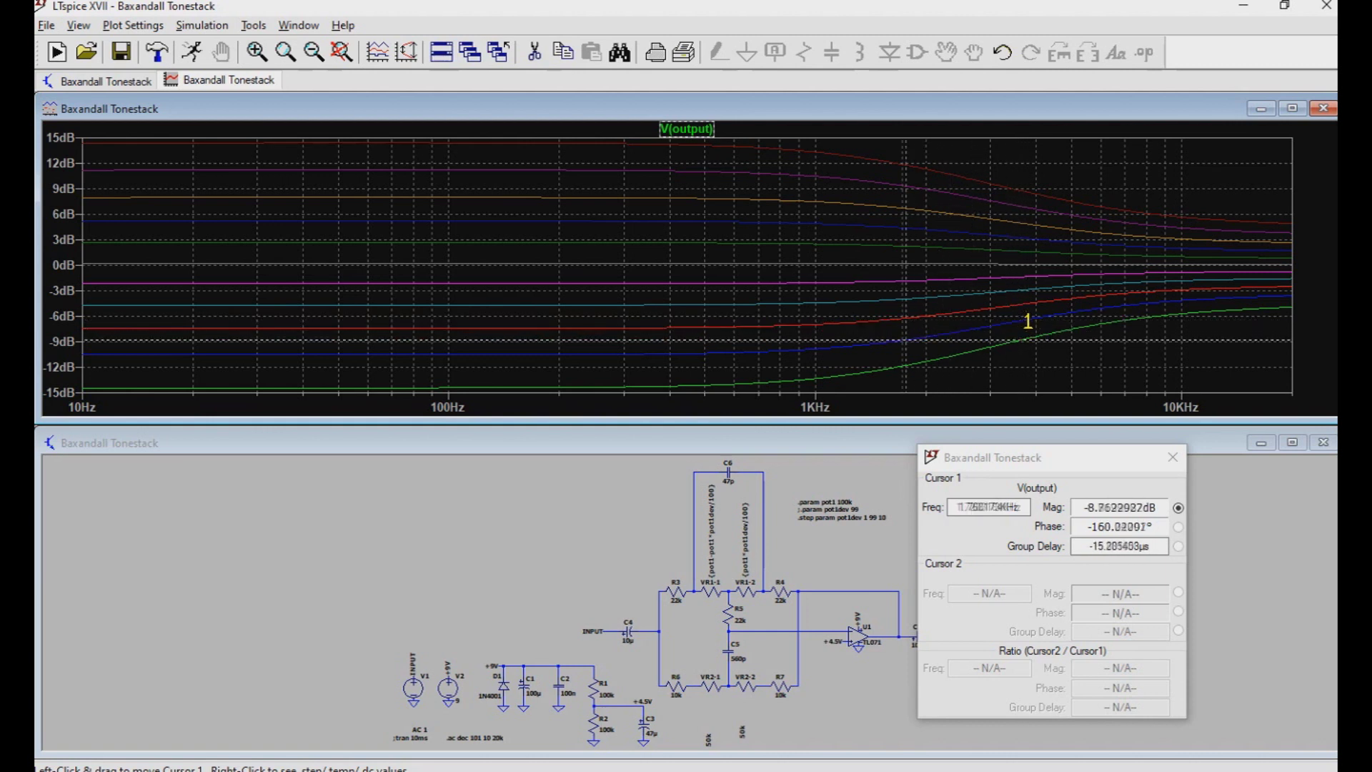
{"action": "key", "text": "Right"}
{"action": "key", "text": "Right"}
{"action": "key", "text": "Right"}
{"action": "key", "text": "Right"}
{"action": "key", "text": "Right"}
{"action": "key", "text": "Right"}
{"action": "key", "text": "Right"}
{"action": "key", "text": "Right"}
{"action": "key", "text": "Right"}
{"action": "key", "text": "Right"}
{"action": "key", "text": "Right"}
{"action": "key", "text": "Right"}
{"action": "key", "text": "Right"}
{"action": "key", "text": "Right"}
{"action": "key", "text": "Right"}
{"action": "key", "text": "Right"}
{"action": "key", "text": "Right"}
{"action": "key", "text": "Right"}
{"action": "key", "text": "Right"}
{"action": "key", "text": "Right"}
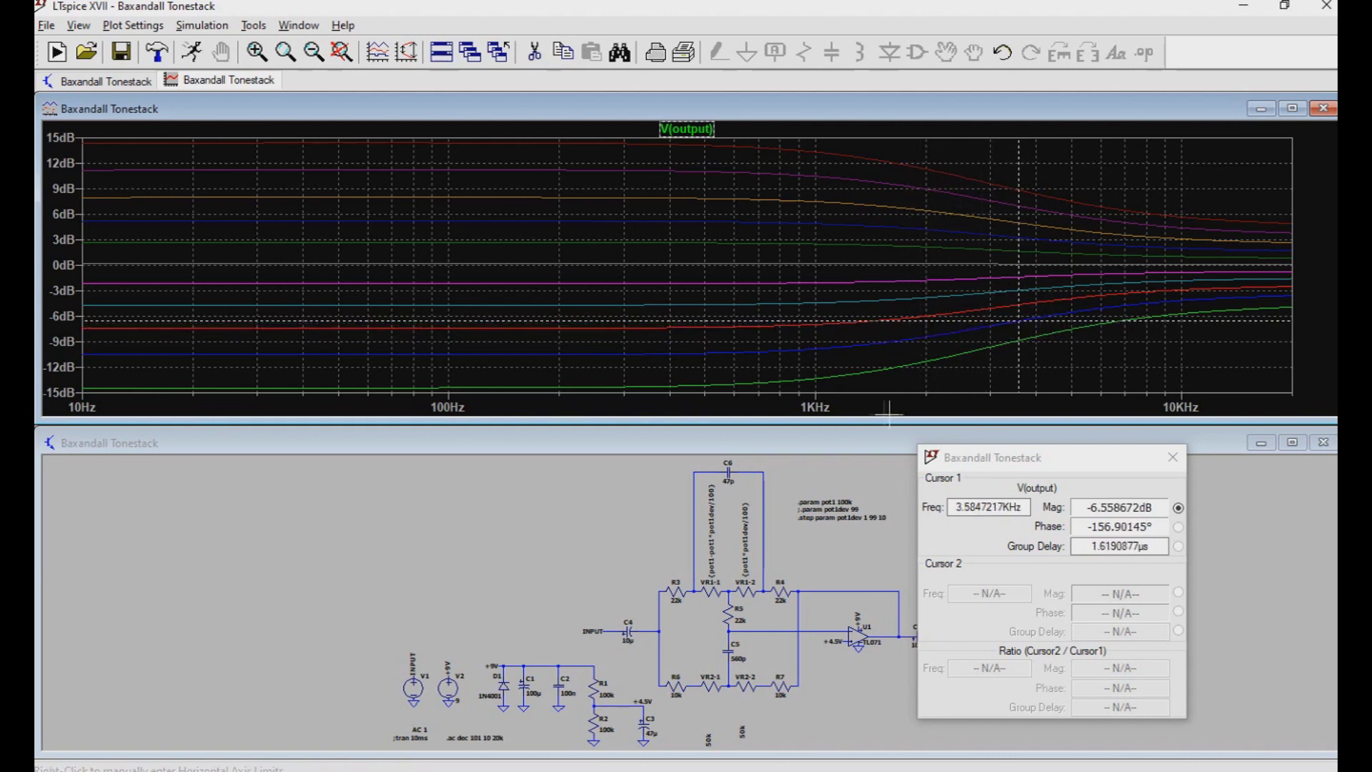
{"action": "key", "text": "Up"}
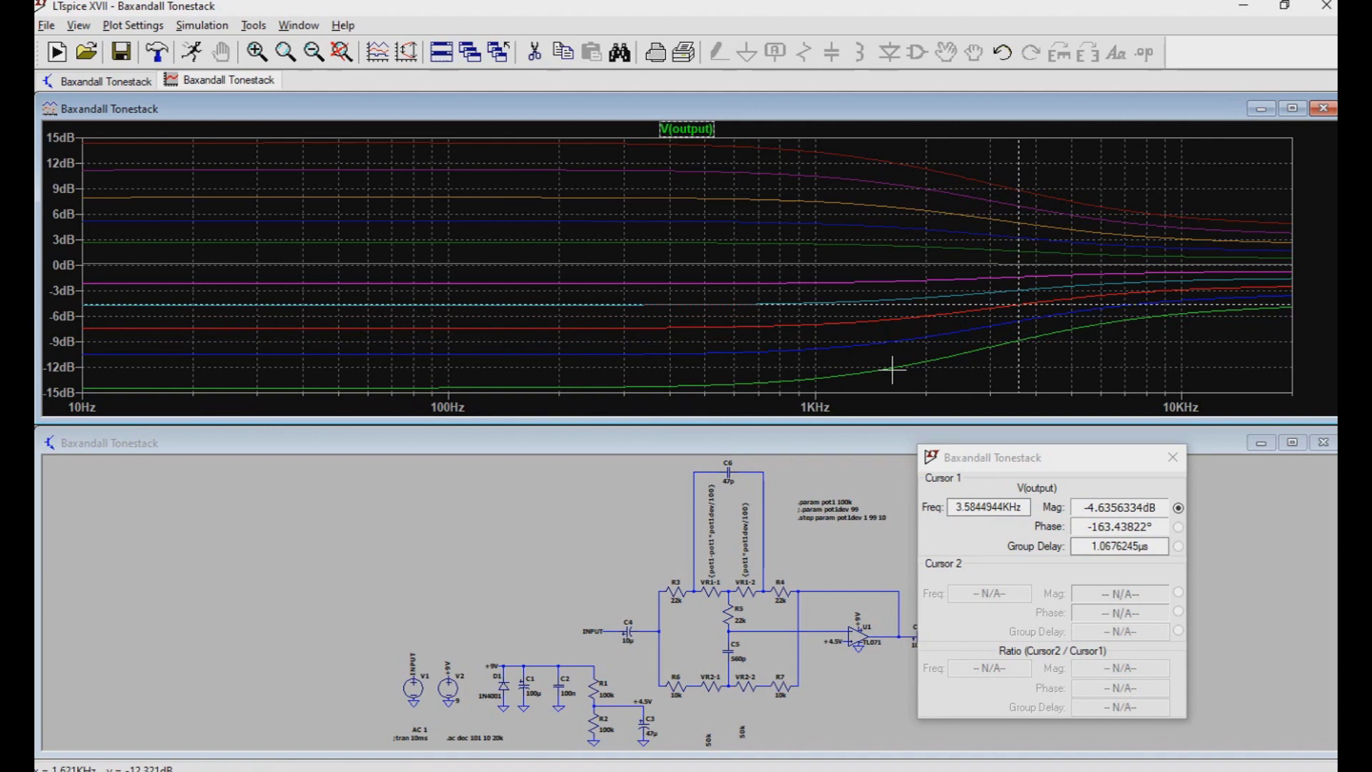
{"action": "key", "text": "Left"}
{"action": "key", "text": "Left"}
{"action": "key", "text": "Left"}
{"action": "key", "text": "Left"}
{"action": "key", "text": "Left"}
{"action": "key", "text": "Left"}
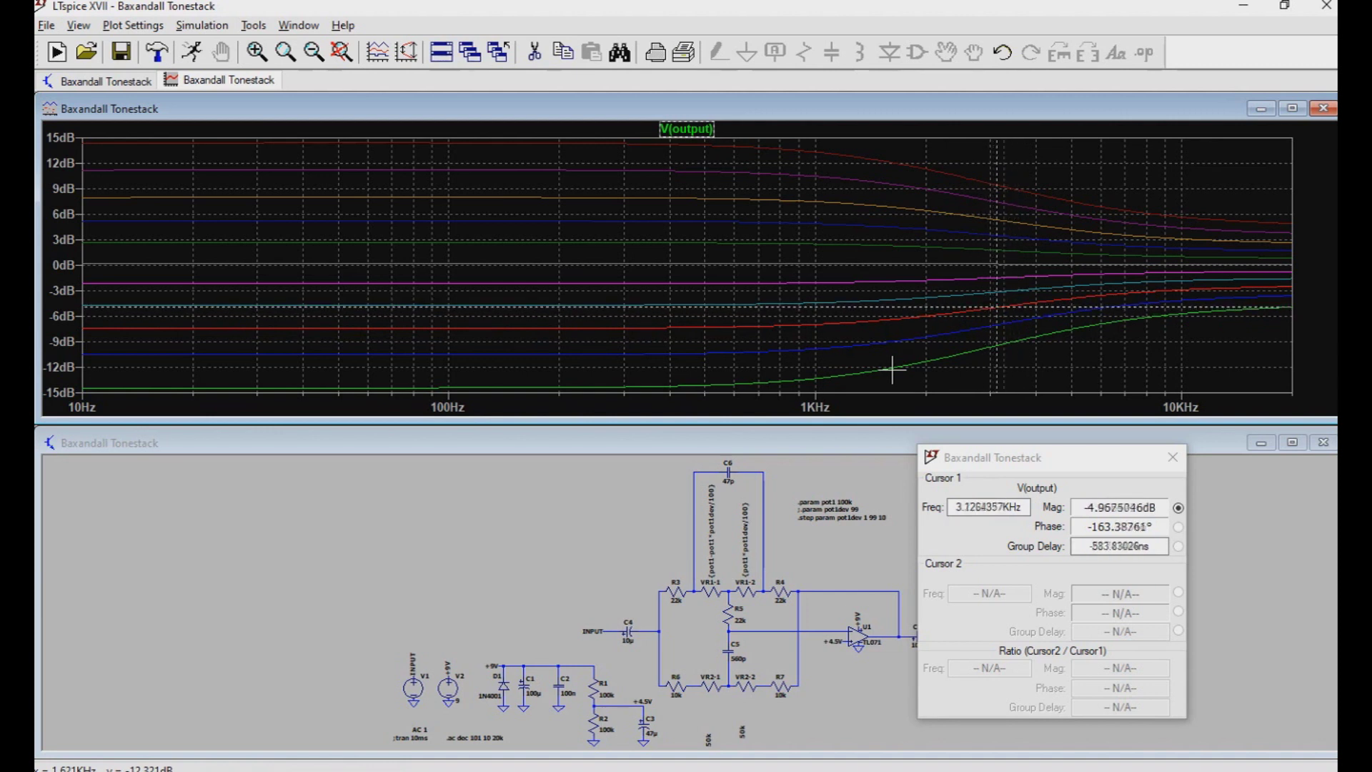
{"action": "key", "text": "Right"}
{"action": "key", "text": "Right"}
{"action": "key", "text": "Right"}
{"action": "key", "text": "Right"}
{"action": "key", "text": "Right"}
{"action": "key", "text": "Up"}
{"action": "key", "text": "Up"}
{"action": "key", "text": "Up"}
{"action": "key", "text": "Up"}
{"action": "key", "text": "Up"}
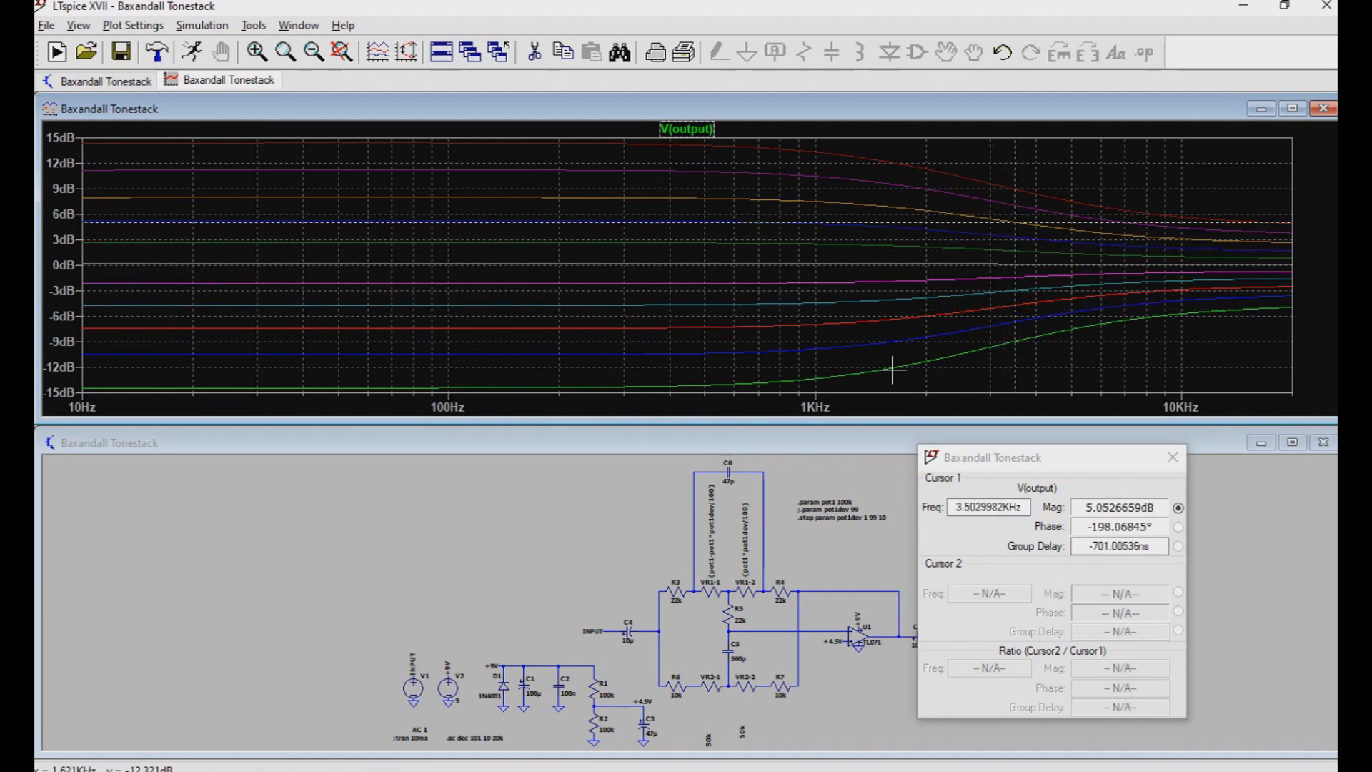
{"action": "key", "text": "Right"}
{"action": "key", "text": "Up"}
{"action": "key", "text": "Right"}
{"action": "key", "text": "Right"}
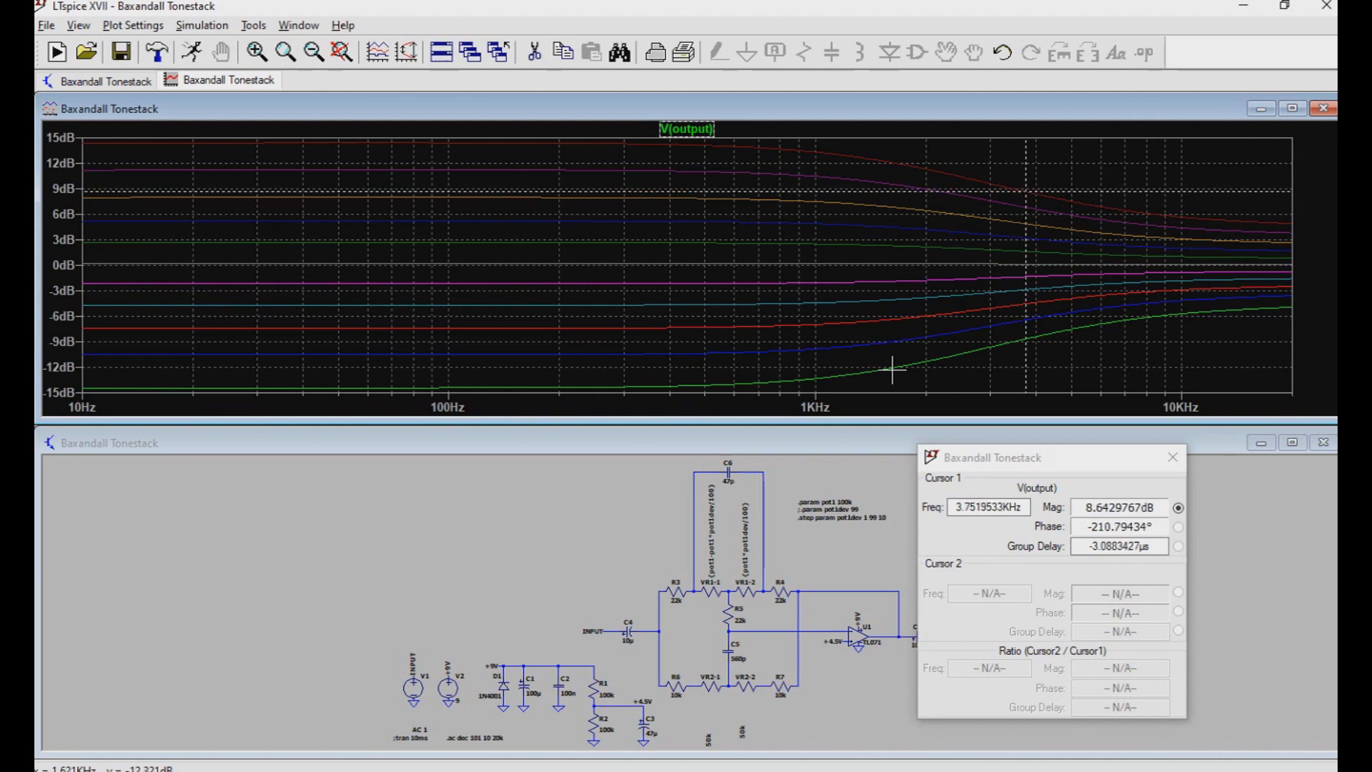
Slide the cursor from 3.667 kHz down to 1.5 kHz, then drag it to the bottom curve at 447 Hz.
{"action": "key", "text": "Left"}
{"action": "key", "text": "Left"}
{"action": "key", "text": "Left"}
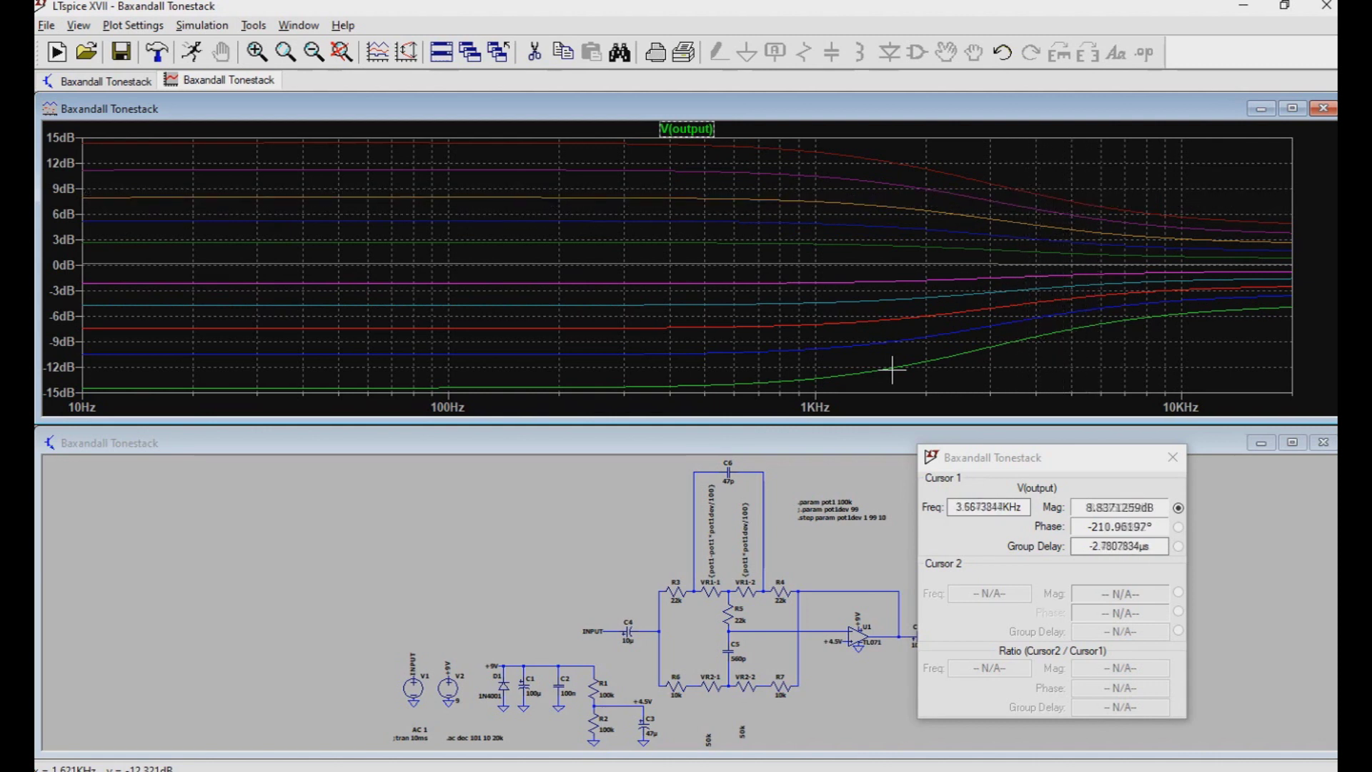
{"action": "key", "text": "Left"}
{"action": "key", "text": "Left"}
{"action": "key", "text": "Left"}
{"action": "key", "text": "Left"}
{"action": "key", "text": "Left"}
{"action": "key", "text": "Left"}
{"action": "key", "text": "Left"}
{"action": "key", "text": "Left"}
{"action": "key", "text": "Left"}
{"action": "key", "text": "Left"}
{"action": "key", "text": "Left"}
{"action": "key", "text": "Left"}
{"action": "key", "text": "Left"}
{"action": "key", "text": "Left"}
{"action": "key", "text": "Left"}
{"action": "key", "text": "Left"}
{"action": "key", "text": "Left"}
{"action": "key", "text": "Left"}
{"action": "key", "text": "Left"}
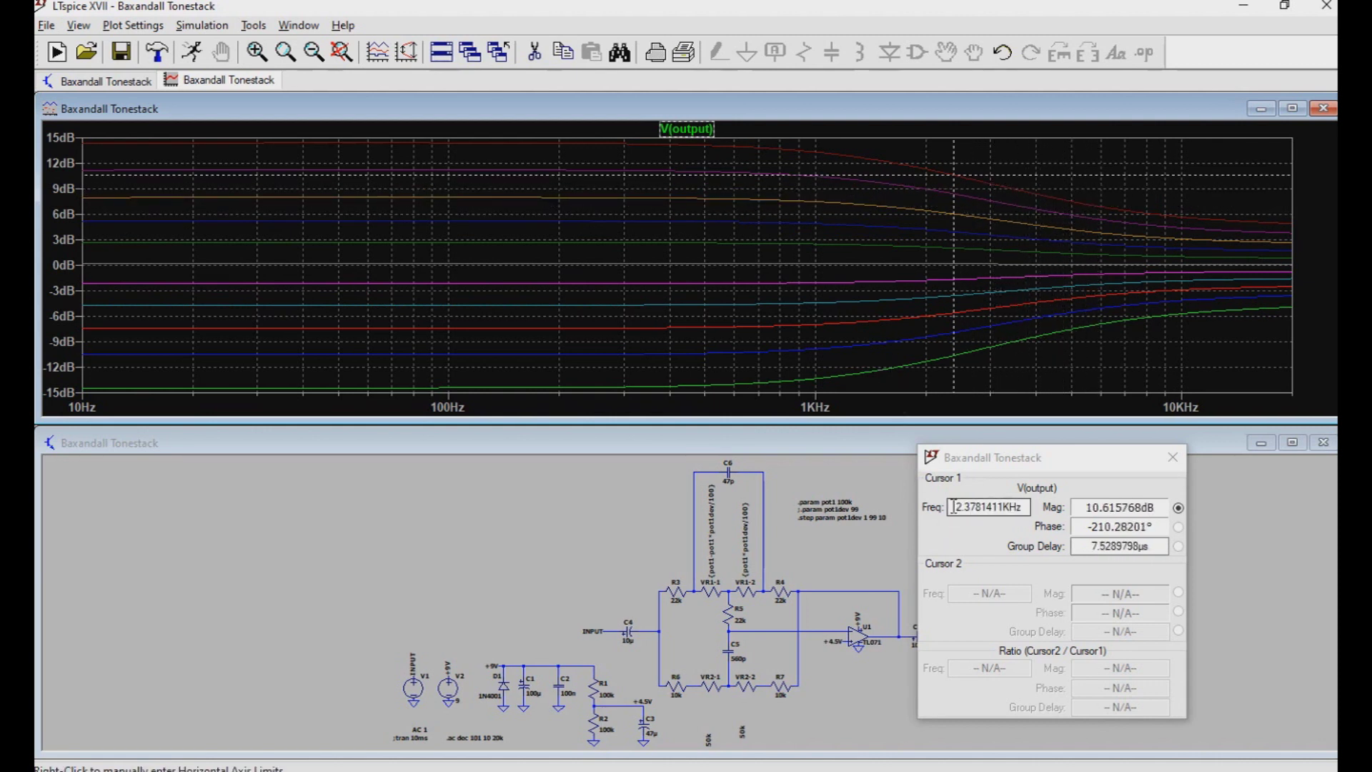
{"action": "key", "text": "Left"}
{"action": "key", "text": "Left"}
{"action": "key", "text": "Left"}
{"action": "key", "text": "Left"}
{"action": "key", "text": "Left"}
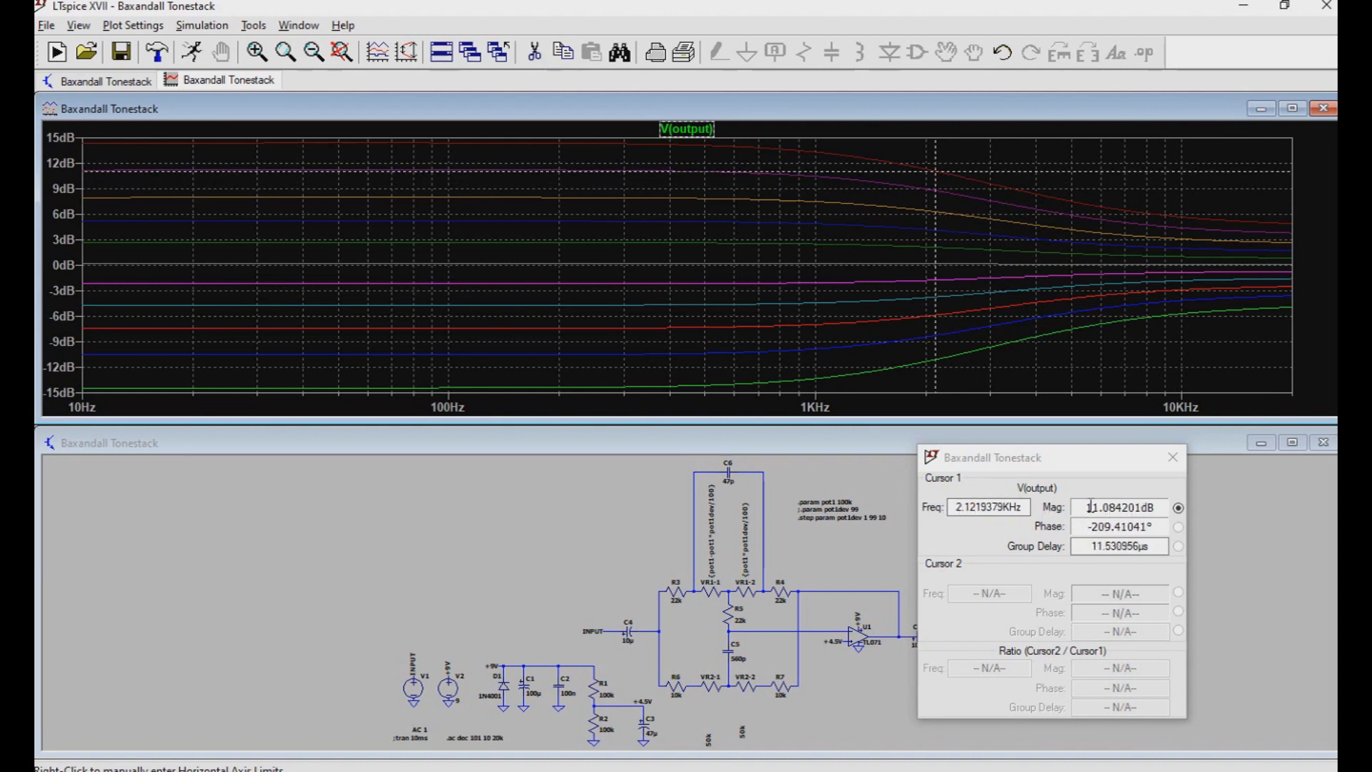
{"action": "key", "text": "Left"}
{"action": "key", "text": "Left"}
{"action": "key", "text": "Left"}
{"action": "key", "text": "Left"}
{"action": "key", "text": "Left"}
{"action": "key", "text": "Left"}
{"action": "key", "text": "Left"}
{"action": "key", "text": "Left"}
{"action": "key", "text": "Left"}
{"action": "key", "text": "Left"}
{"action": "key", "text": "Left"}
{"action": "key", "text": "Left"}
{"action": "key", "text": "Left"}
{"action": "key", "text": "Left"}
{"action": "key", "text": "Left"}
{"action": "key", "text": "Right"}
{"action": "key", "text": "Right"}
{"action": "key", "text": "Right"}
{"action": "key", "text": "Right"}
{"action": "key", "text": "Right"}
{"action": "key", "text": "Right"}
{"action": "key", "text": "Right"}
{"action": "key", "text": "Right"}
{"action": "key", "text": "Right"}
{"action": "key", "text": "Right"}
{"action": "key", "text": "Right"}
{"action": "key", "text": "Right"}
{"action": "key", "text": "Right"}
{"action": "key", "text": "Right"}
{"action": "key", "text": "Right"}
{"action": "key", "text": "Right"}
{"action": "key", "text": "Right"}
{"action": "key", "text": "Right"}
{"action": "key", "text": "Right"}
{"action": "key", "text": "Right"}
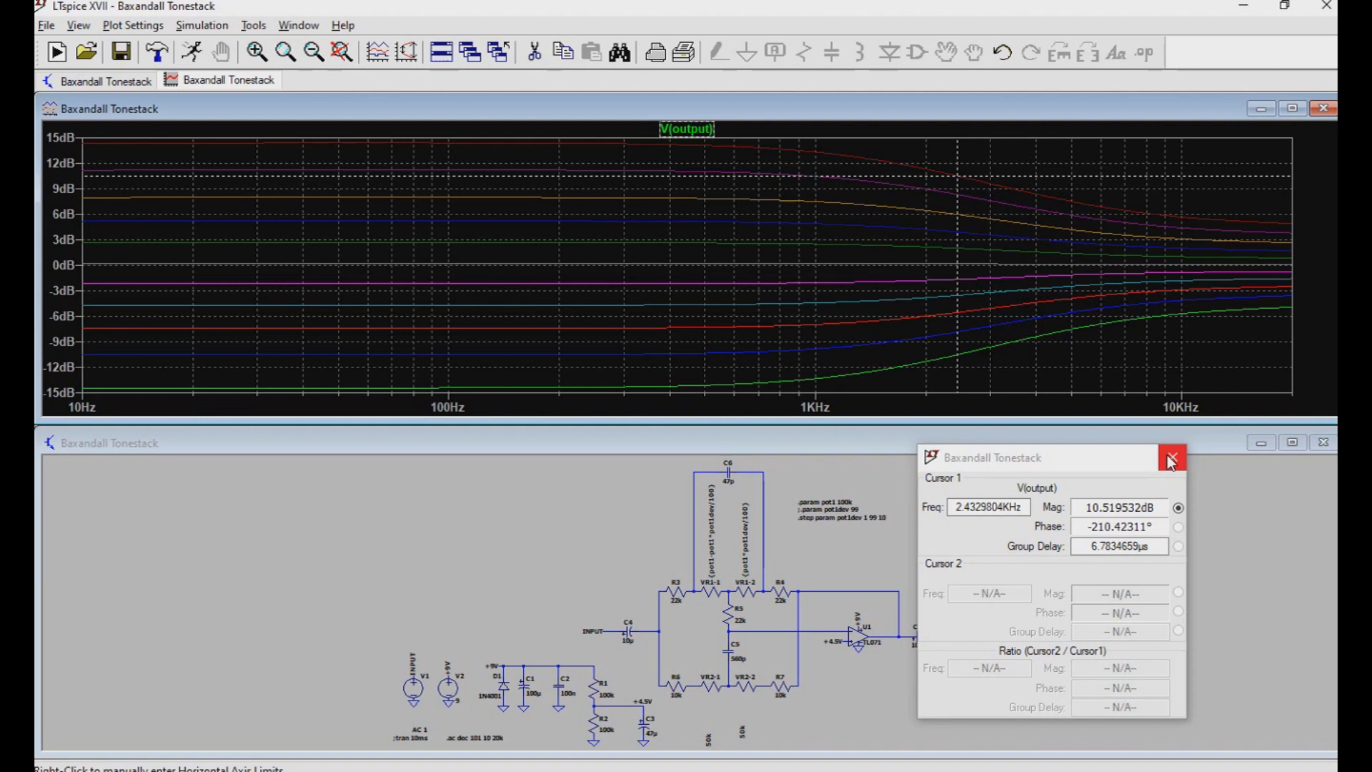
{"action": "left_click_drag", "start_coordinate": [957, 175], "coordinate": [687, 386]}
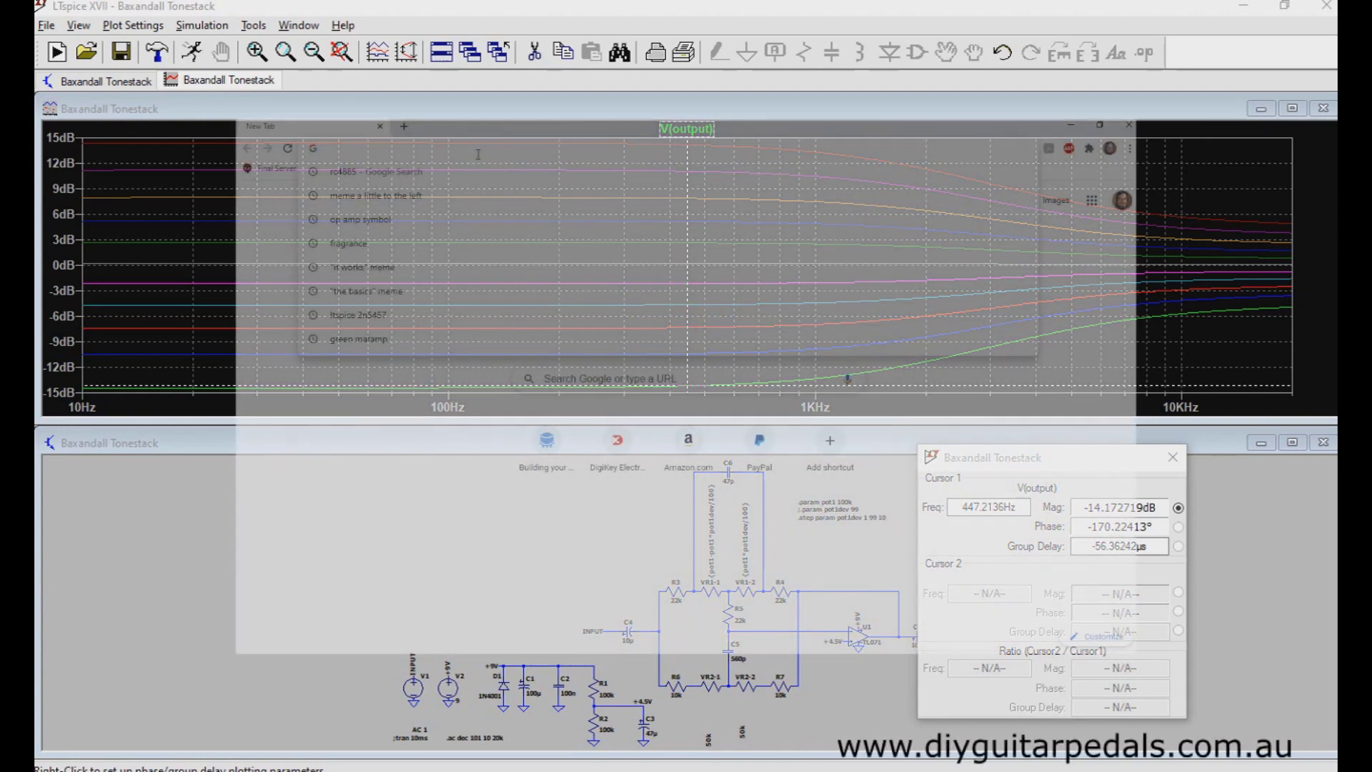
{"action": "key", "text": "Return"}
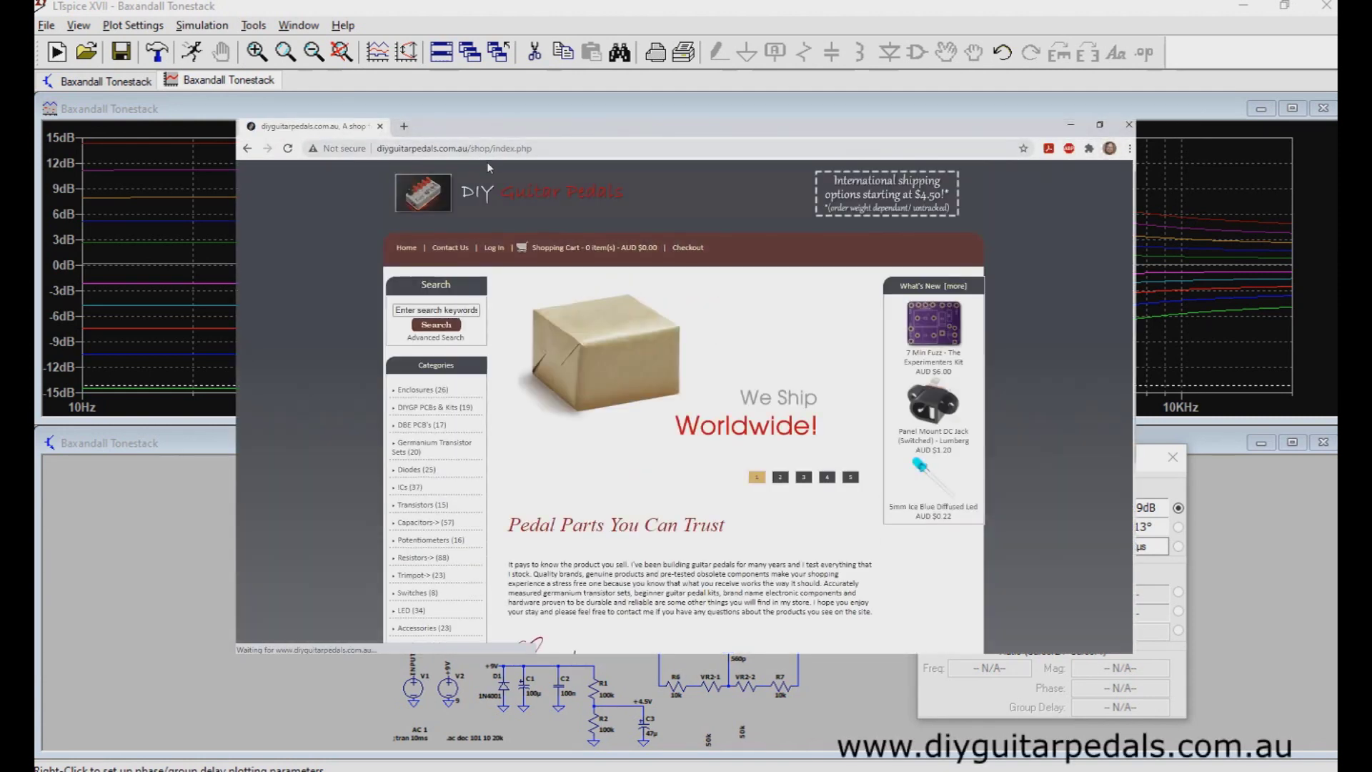
{"action": "left_click", "coordinate": [428, 410]}
{"action": "scroll", "coordinate": [433, 401], "scroll_direction": "down", "scroll_amount": 2}
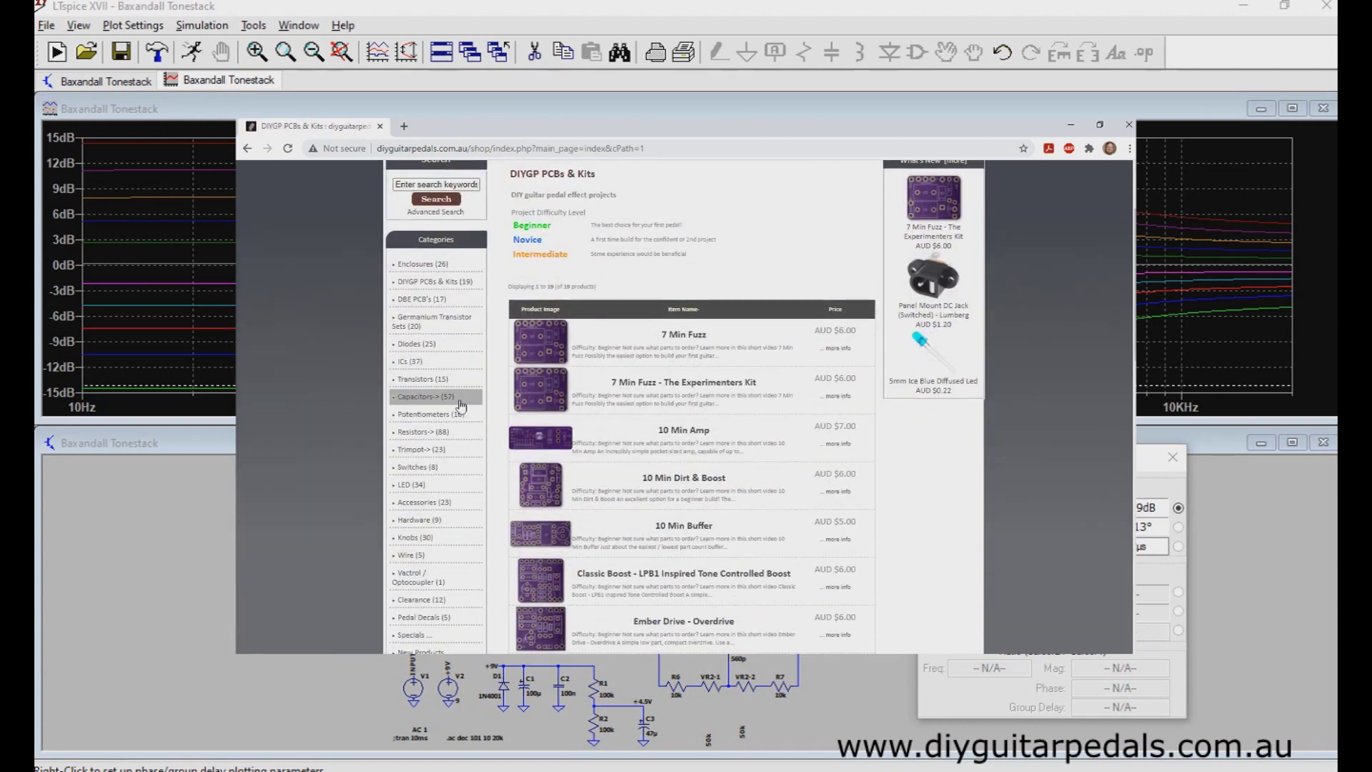
{"action": "scroll", "coordinate": [493, 398], "scroll_direction": "down", "scroll_amount": 2}
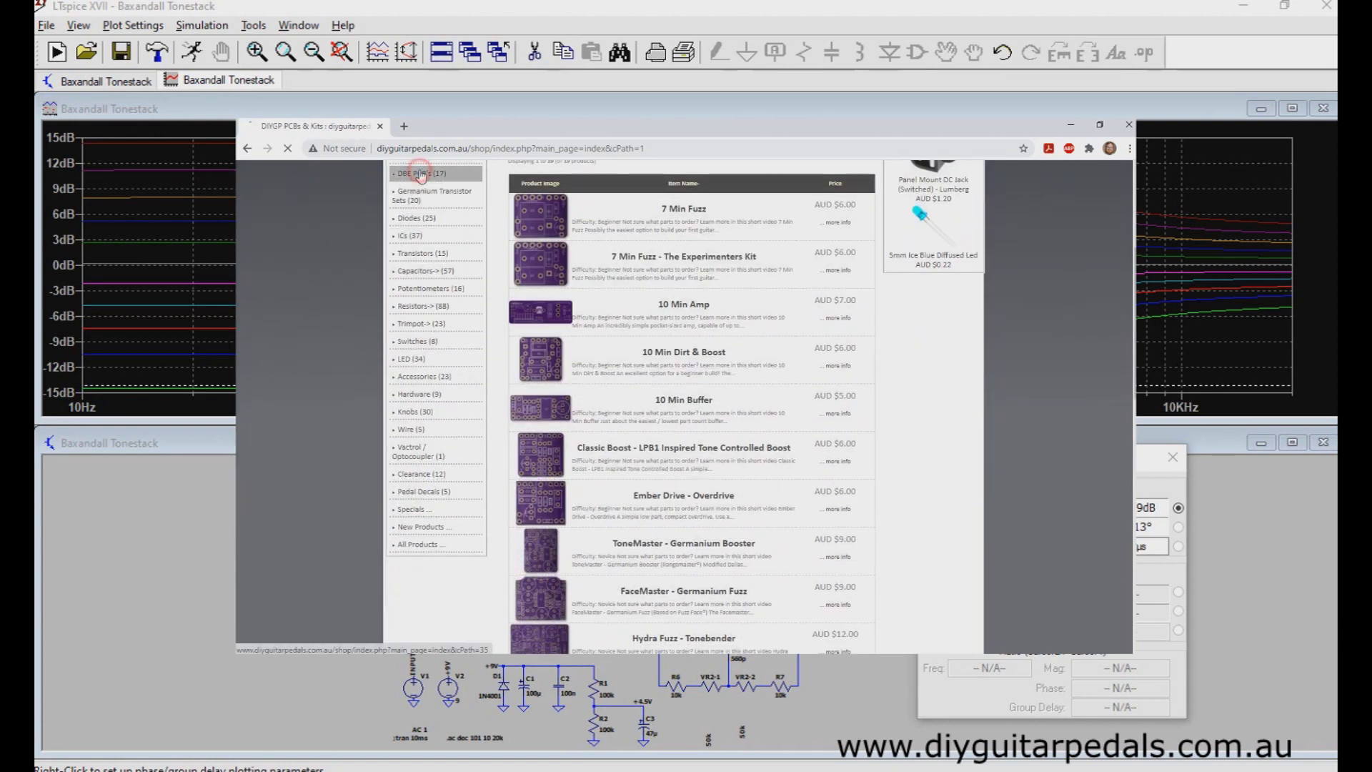
{"action": "left_click", "coordinate": [475, 194]}
{"action": "scroll", "coordinate": [480, 197], "scroll_direction": "down", "scroll_amount": 4}
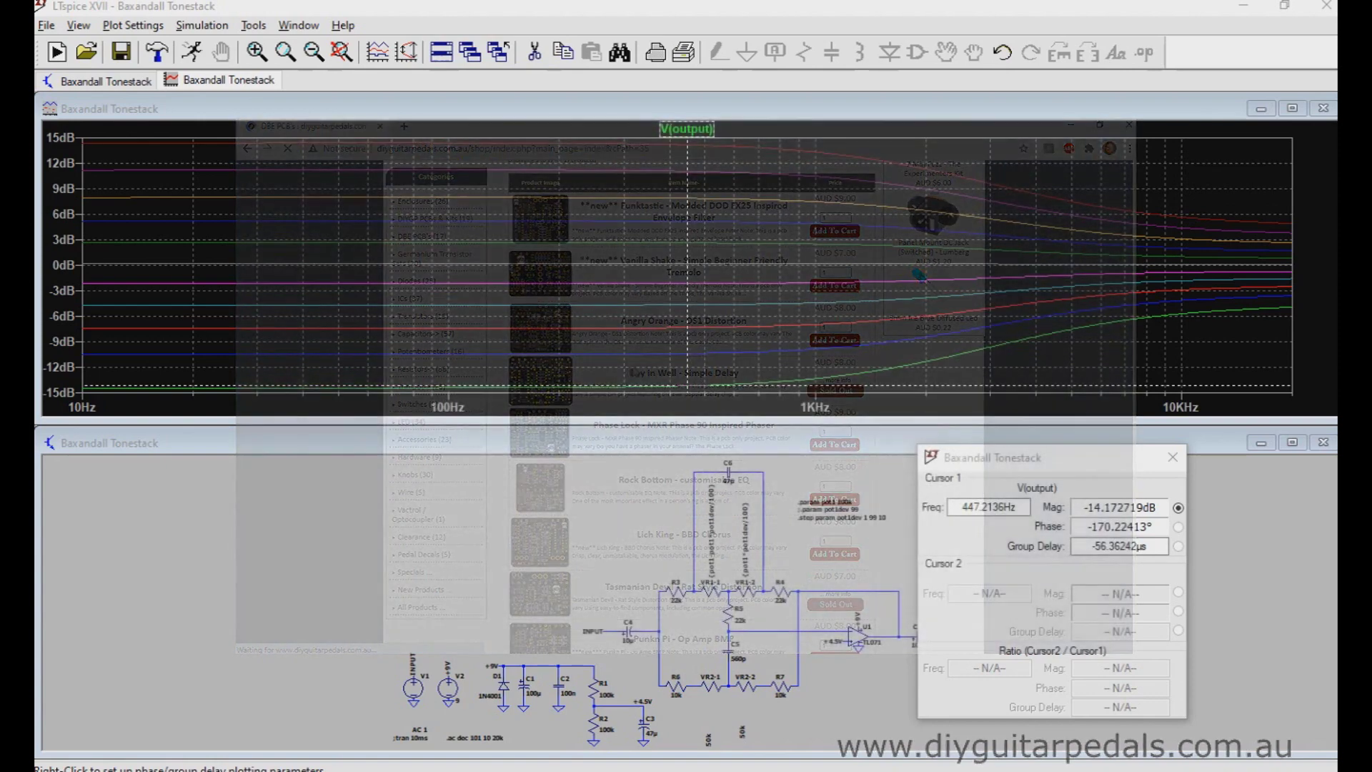